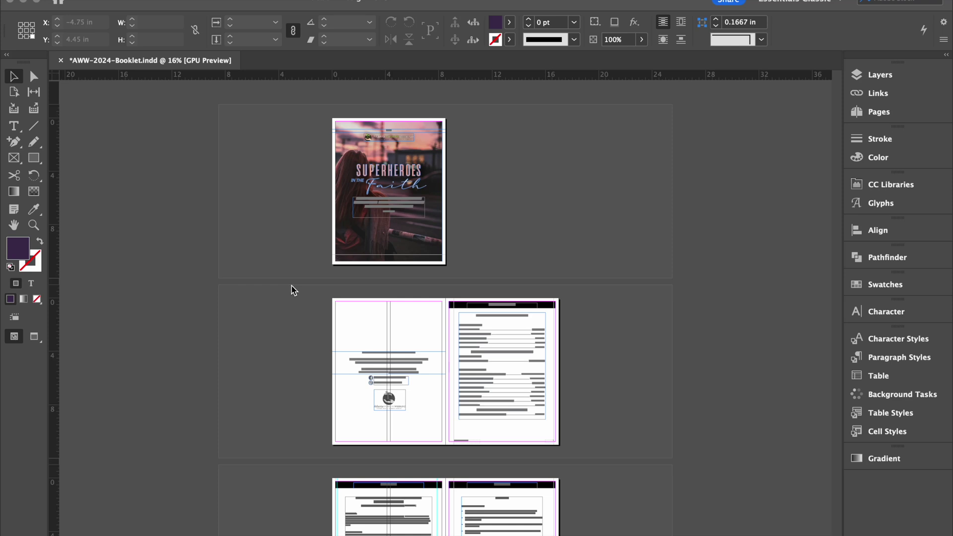
# Step: Scroll through the booklet, then open the Find/Change dialog from the Edit menu
pyautogui.scroll(1, 295, 244)
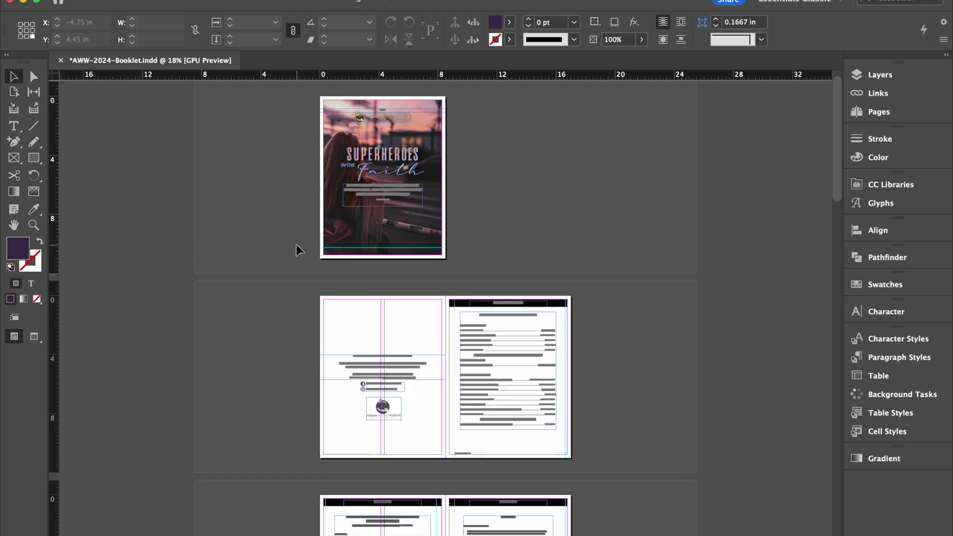
pyautogui.scroll(3, 299, 204)
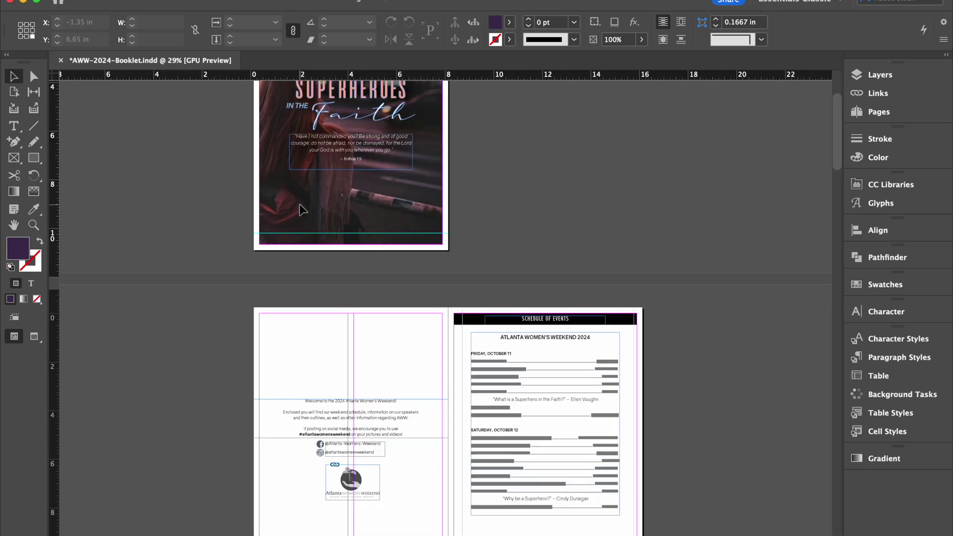
pyautogui.scroll(1, 299, 204)
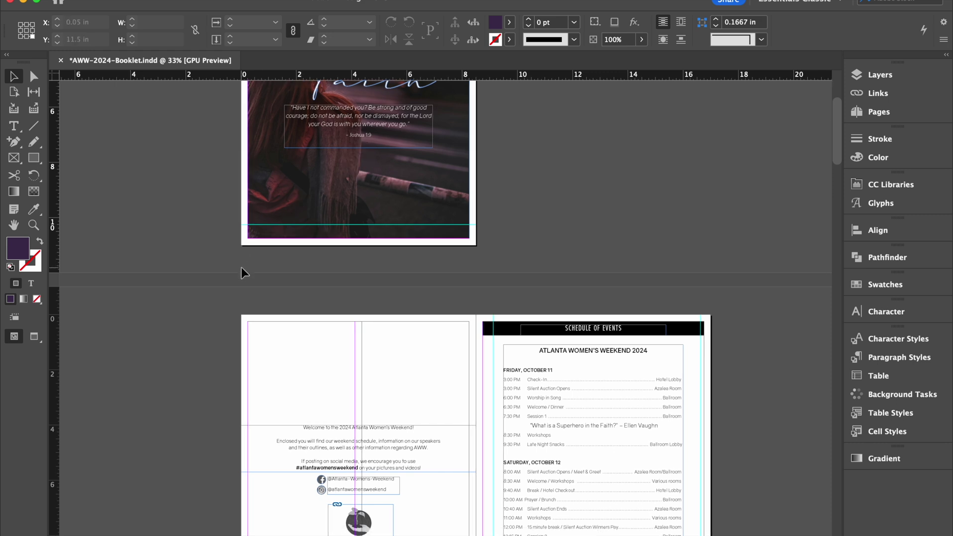
pyautogui.scroll(5, 242, 272)
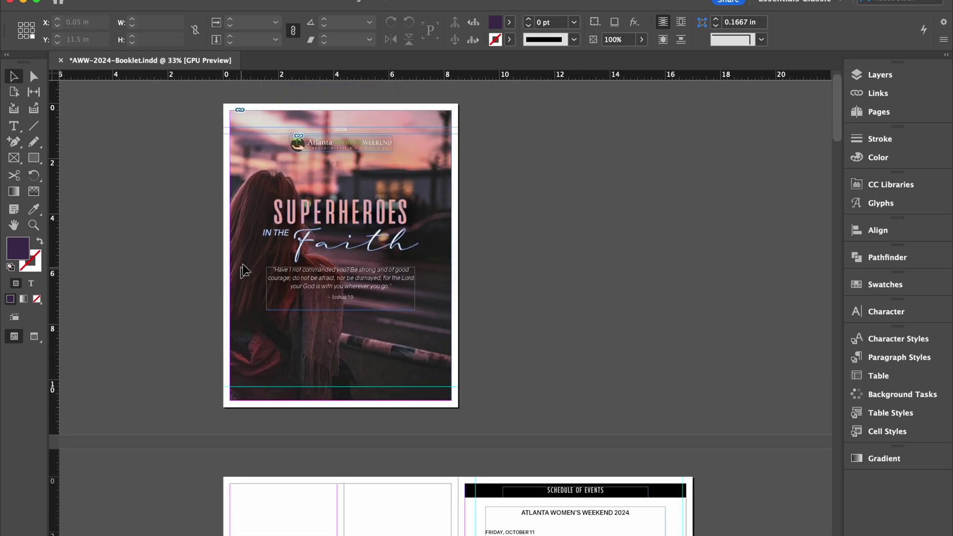
pyautogui.scroll(-6, 243, 271)
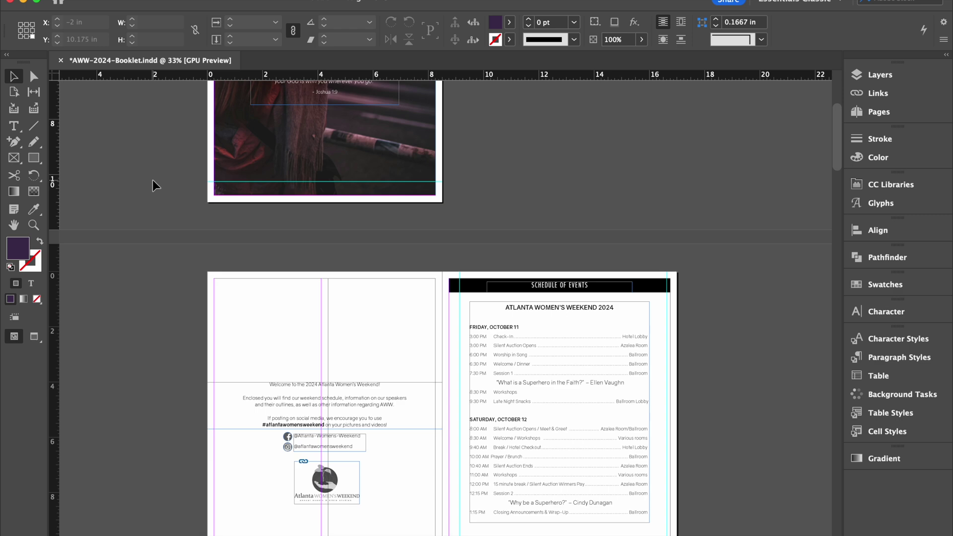
pyautogui.scroll(4, 616, 309)
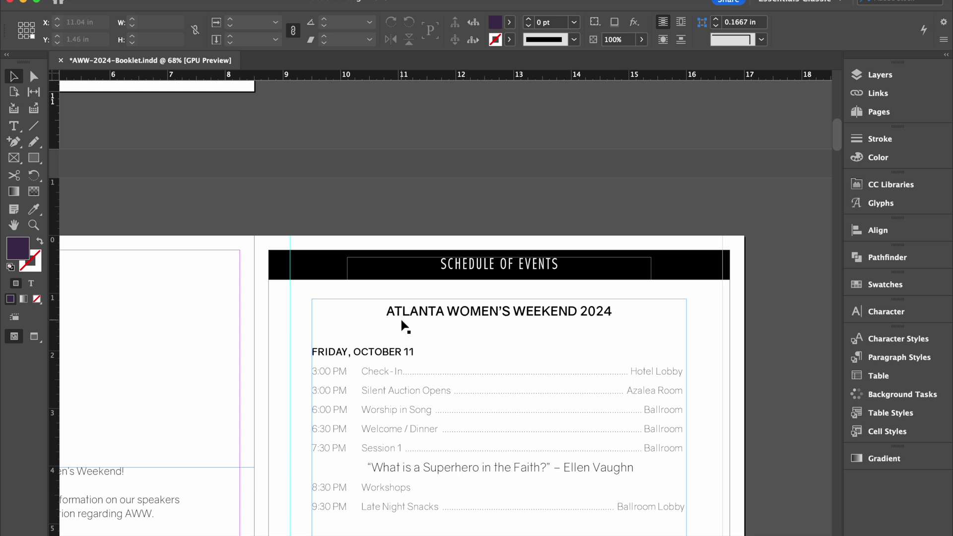
pyautogui.hscroll(-5, 433, 325)
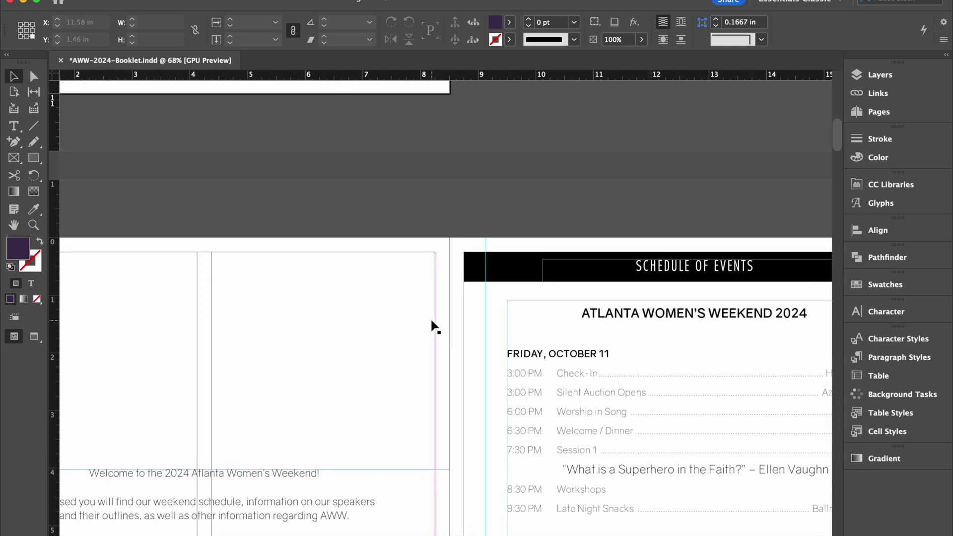
pyautogui.scroll(-2, 433, 327)
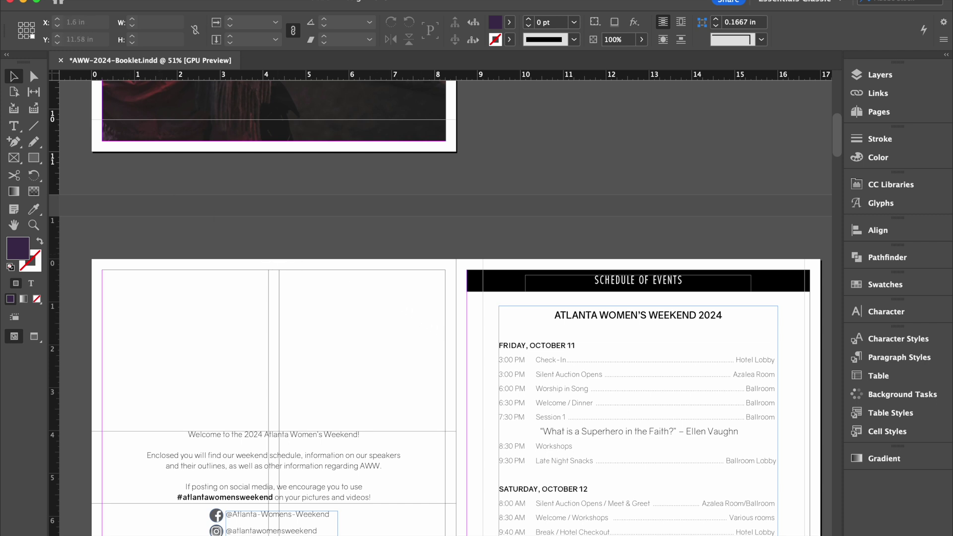
pyautogui.click(119, 1)
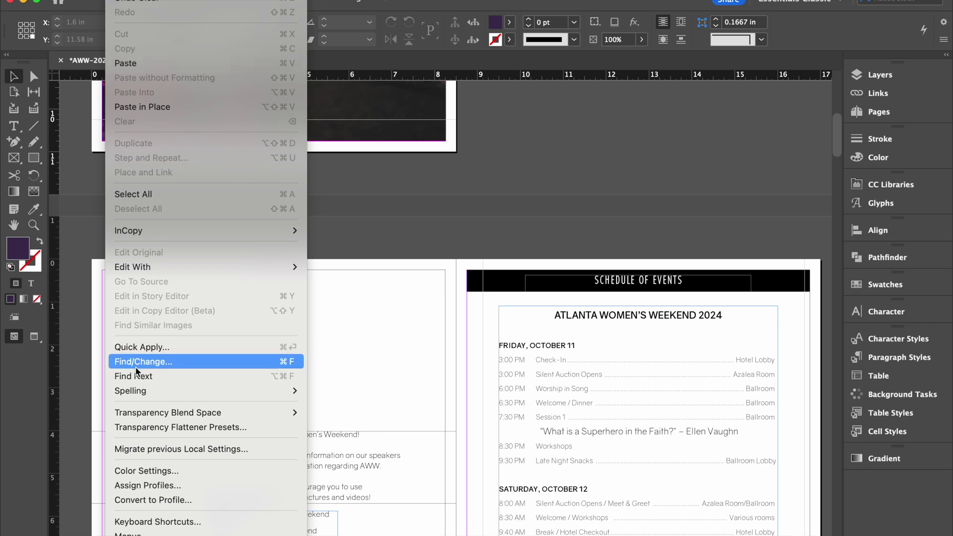
pyautogui.click(169, 362)
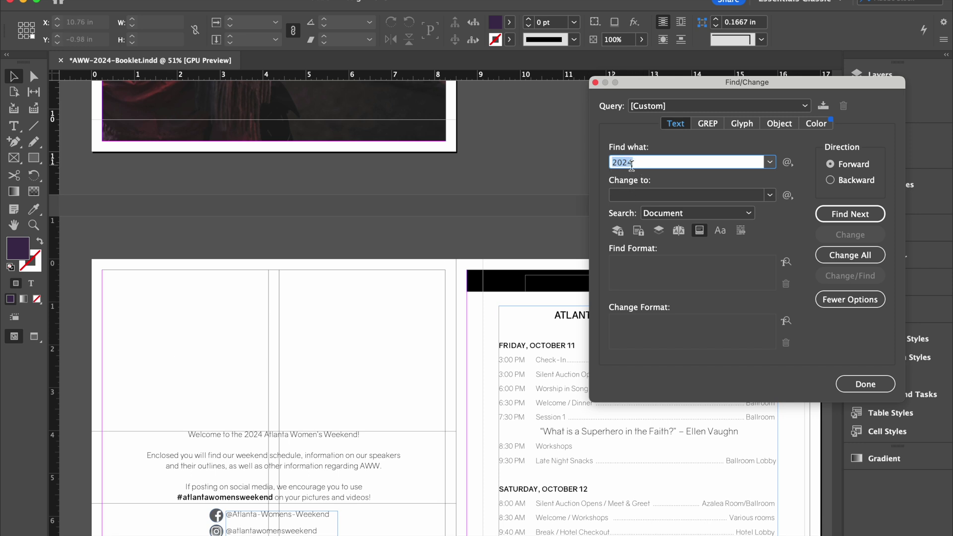
# Step: Set 2025 as the replacement for 2024 and find the first match in the schedule heading
pyautogui.click(632, 196)
pyautogui.write('2025')
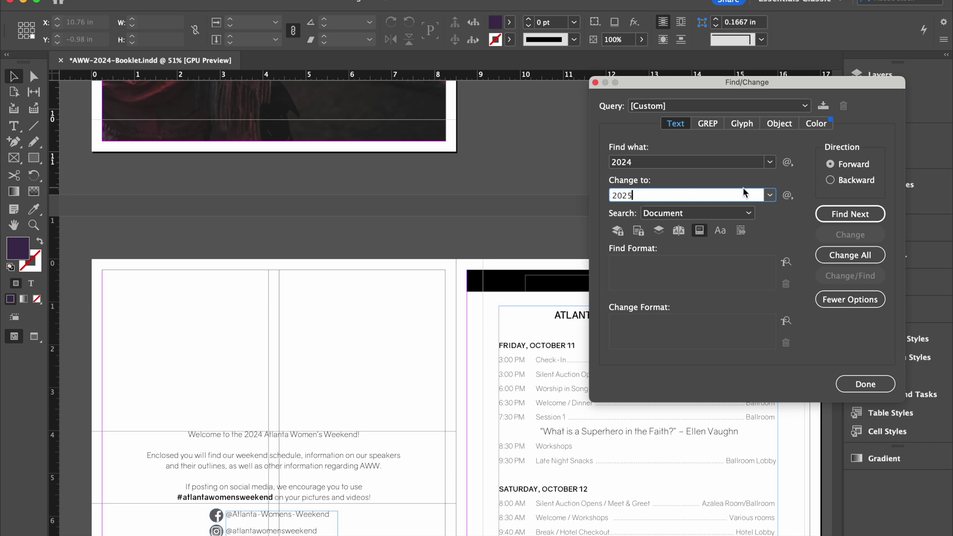
pyautogui.click(832, 219)
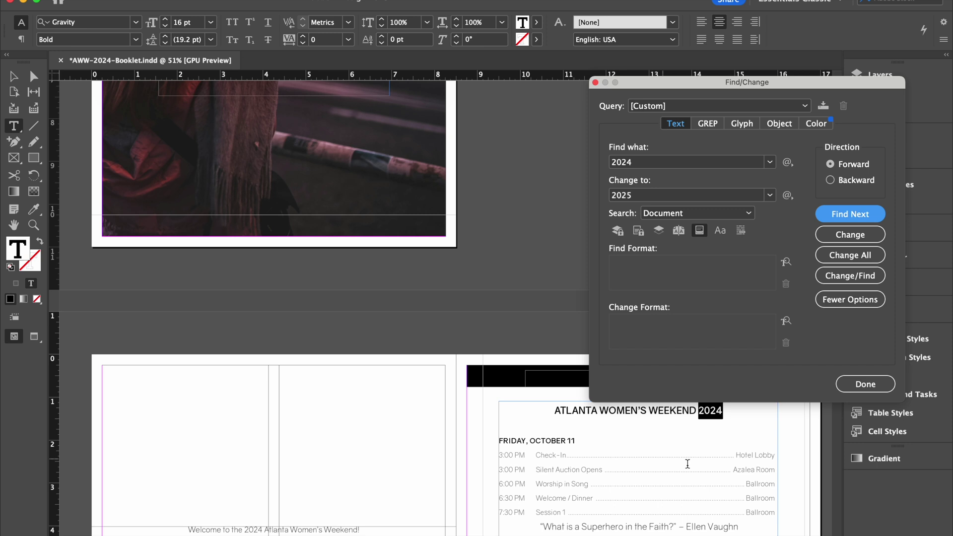
# Step: Zoom in and change the Background date's 2024 to 2025
pyautogui.press('super+equal')
pyautogui.press('super+equal')
pyautogui.press('super+equal')
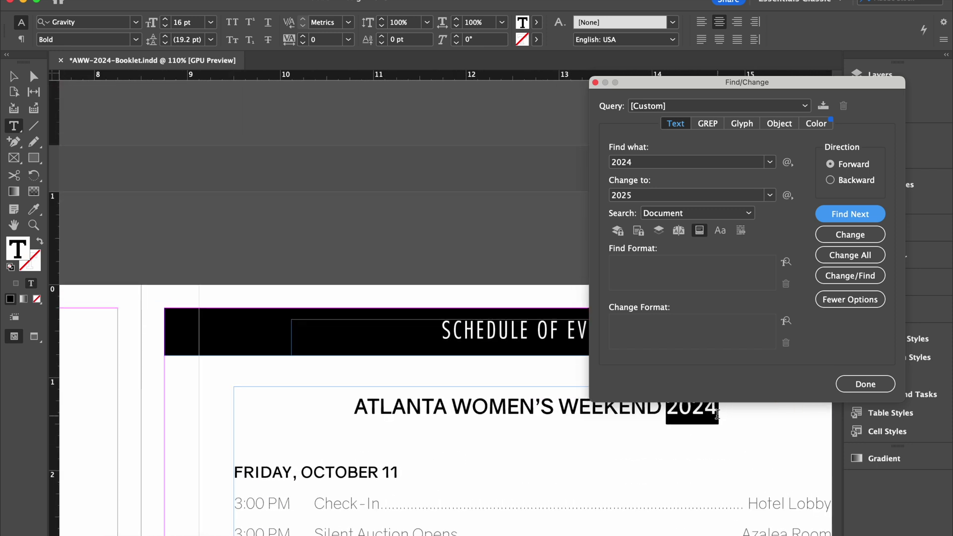
pyautogui.scroll(-2, 717, 414)
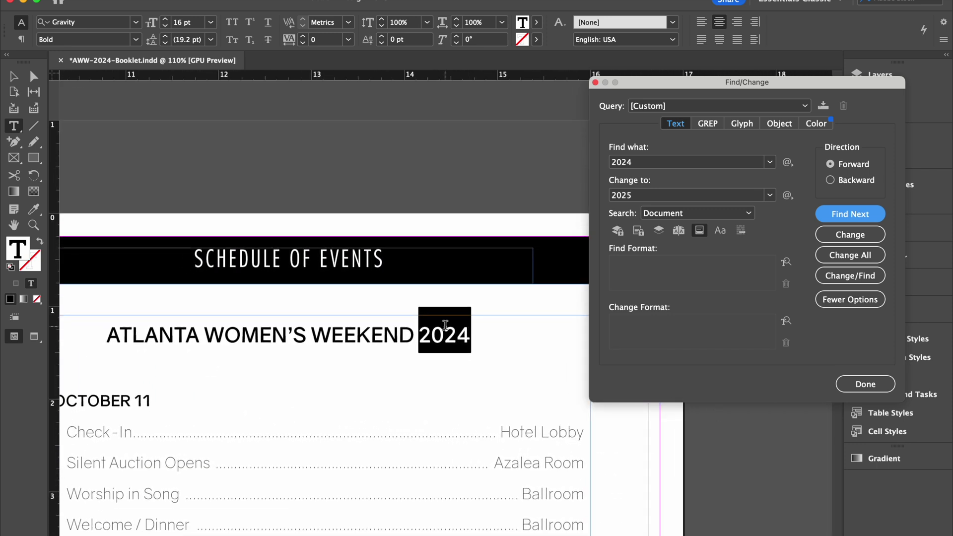
pyautogui.scroll(-2, 445, 325)
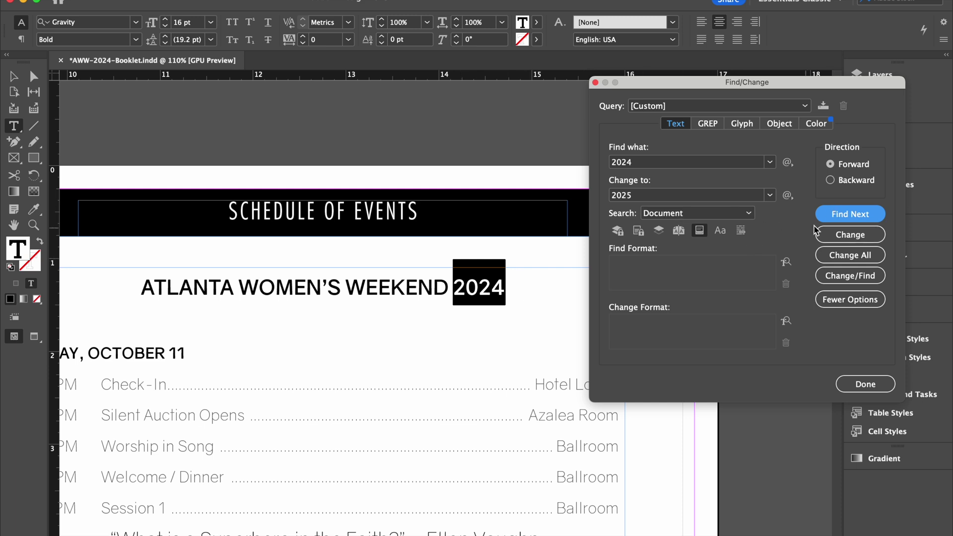
pyautogui.click(832, 214)
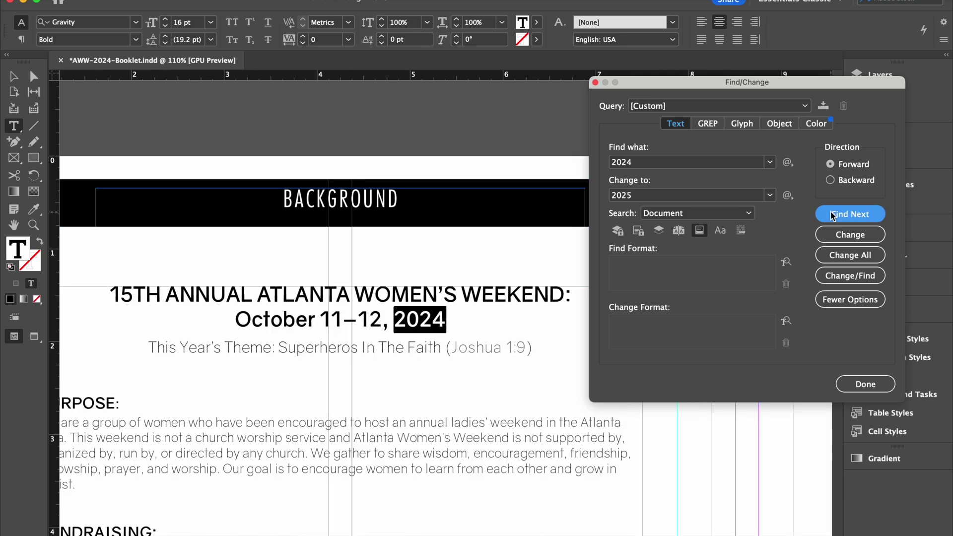
pyautogui.click(832, 236)
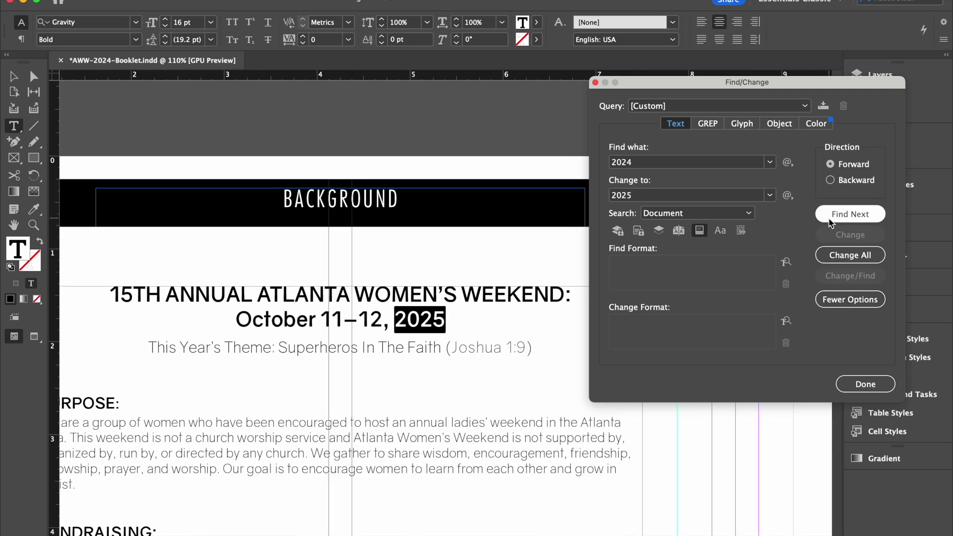
# Step: Skip the remaining 2024 matches, close Find/Change and deselect the text frame
pyautogui.click(831, 218)
pyautogui.click(830, 219)
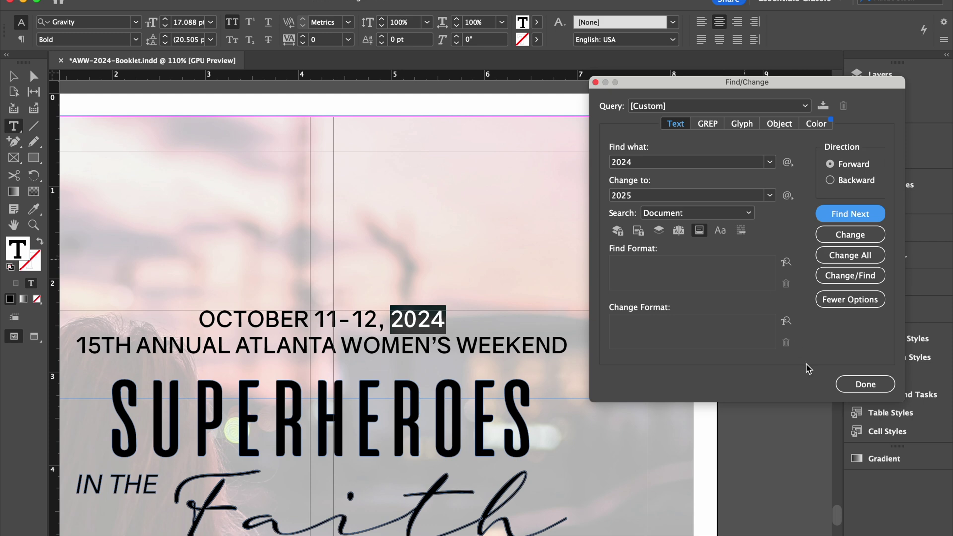
pyautogui.click(864, 383)
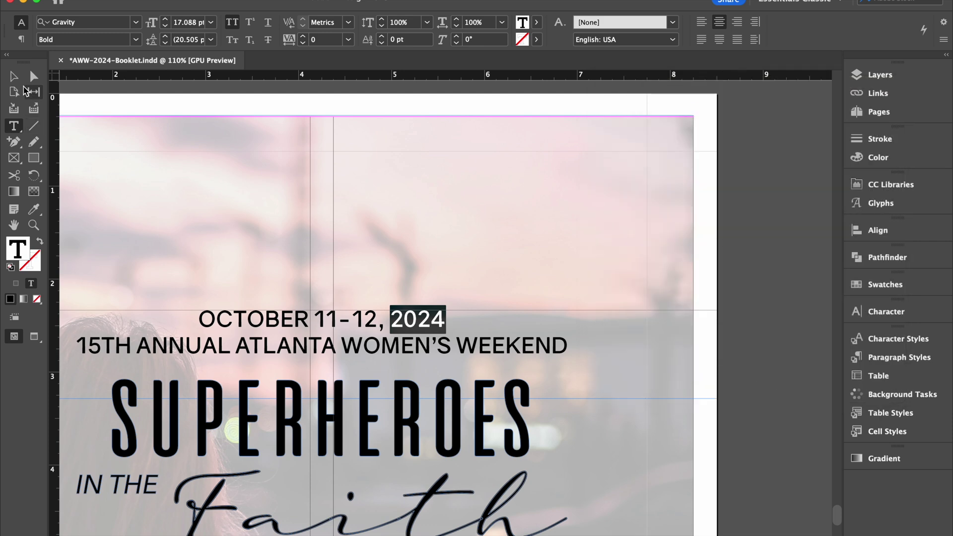
pyautogui.press('Escape')
pyautogui.click(770, 212)
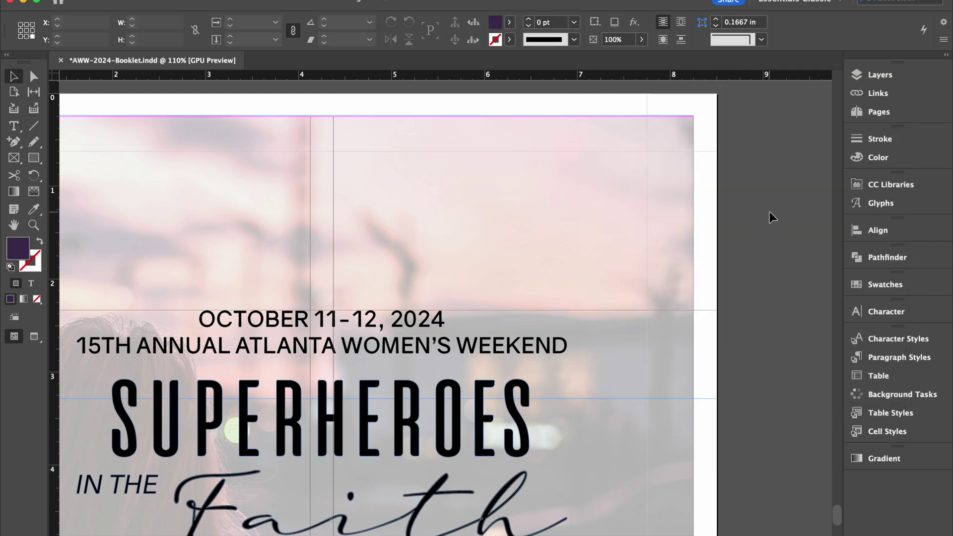
pyautogui.hotkey('shift', 'pagedown')
pyautogui.keyDown('alt'); pyautogui.scroll(-6, 584, 259); pyautogui.keyUp('alt')
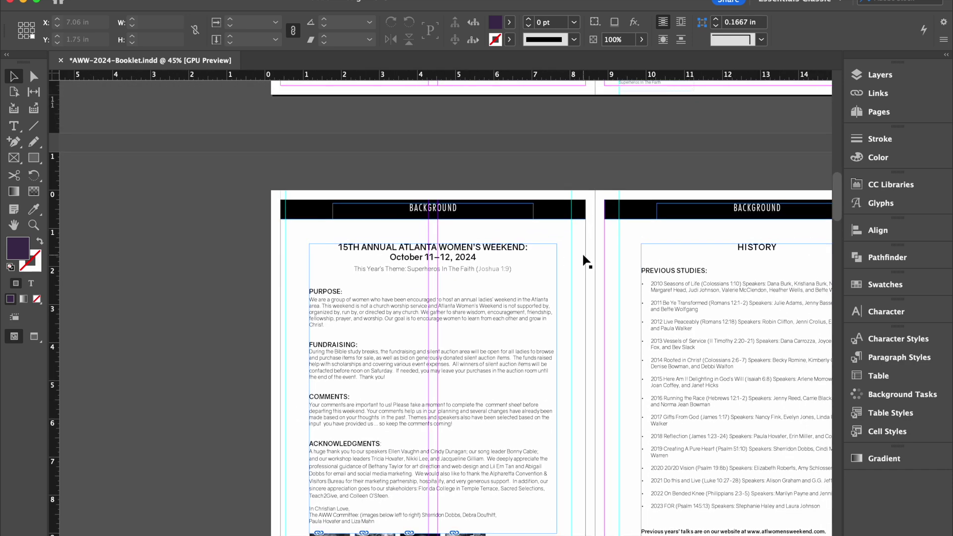
pyautogui.scroll(5, 585, 261)
pyautogui.scroll(5, 586, 259)
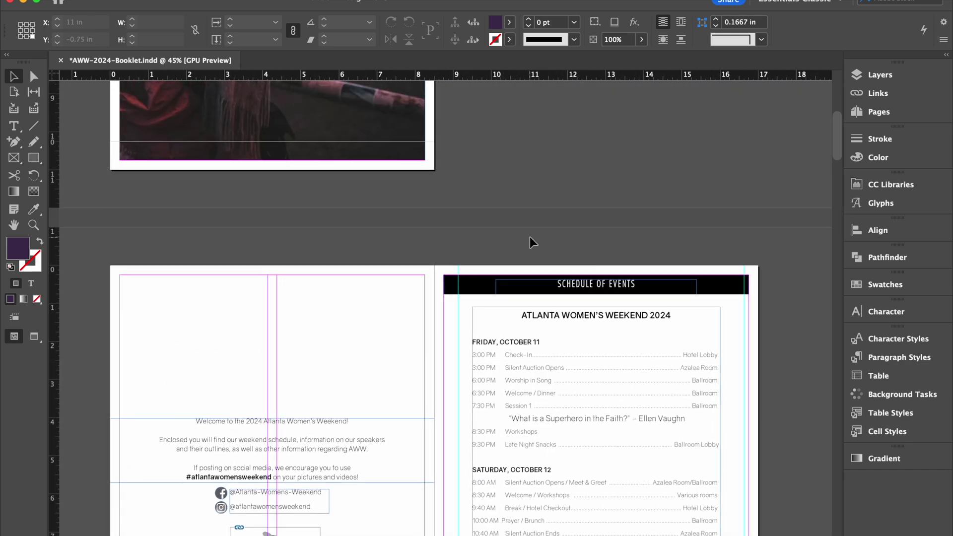
pyautogui.click(119, 0)
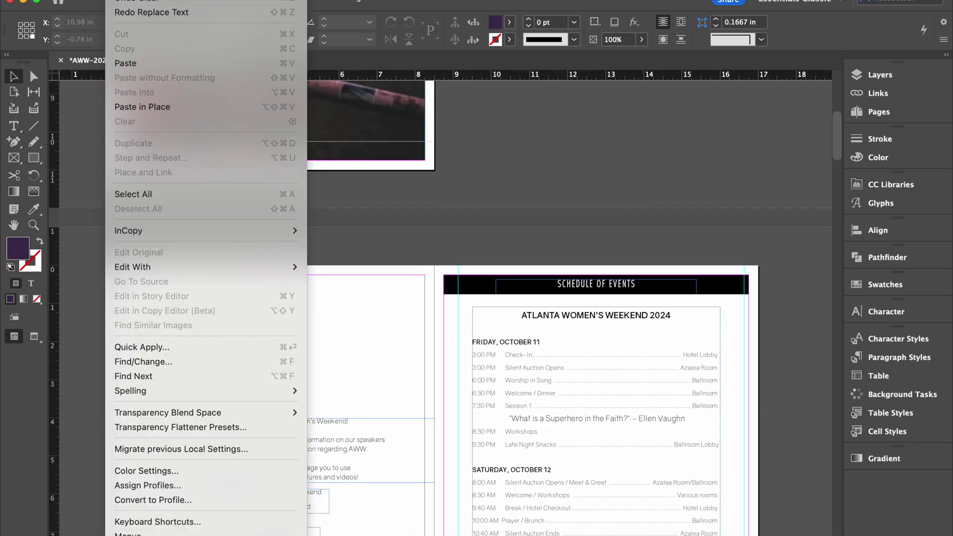
pyautogui.click(185, 361)
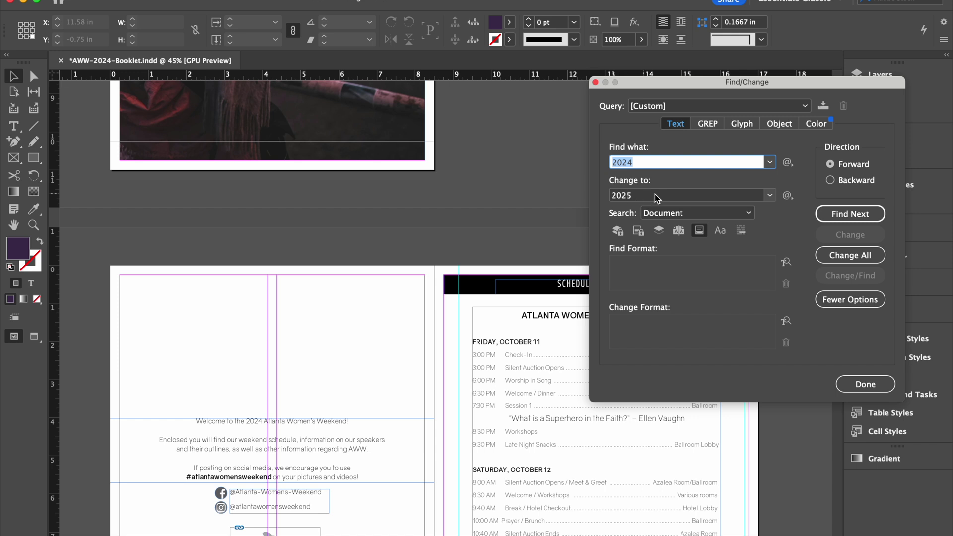
pyautogui.click(849, 215)
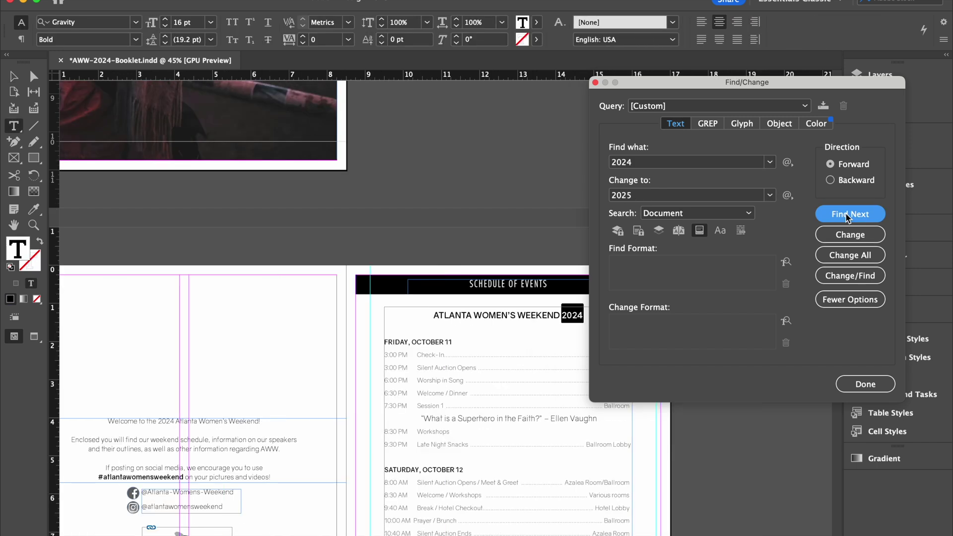
pyautogui.click(827, 261)
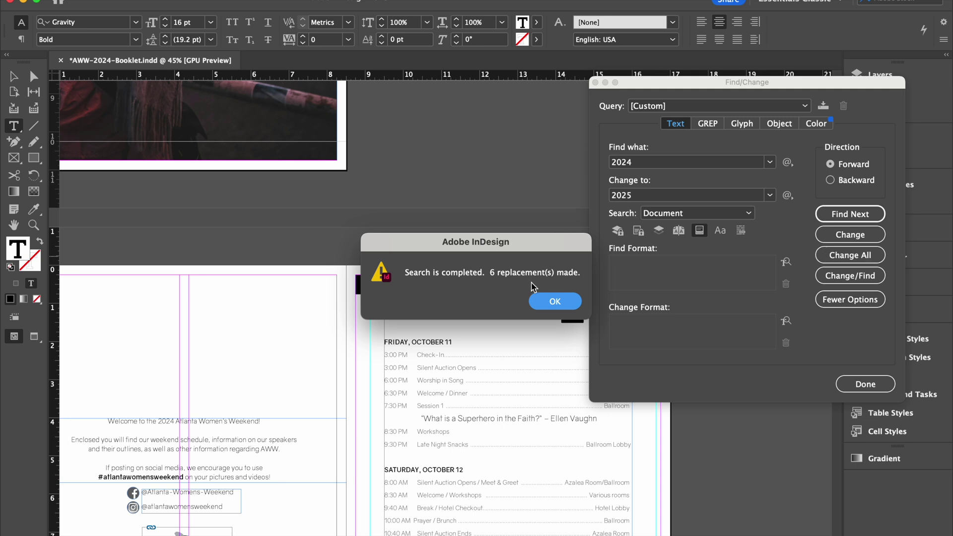
pyautogui.click(556, 302)
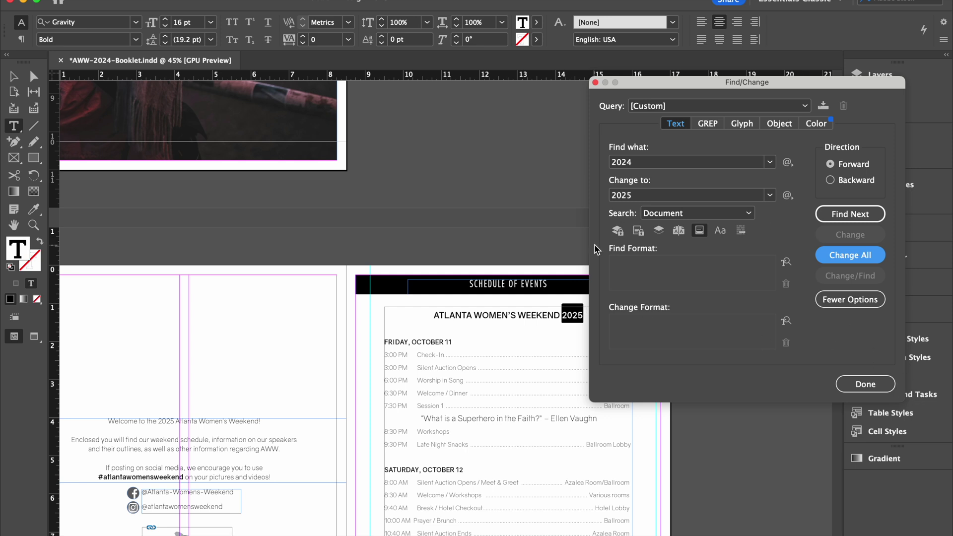
pyautogui.click(865, 384)
pyautogui.click(13, 76)
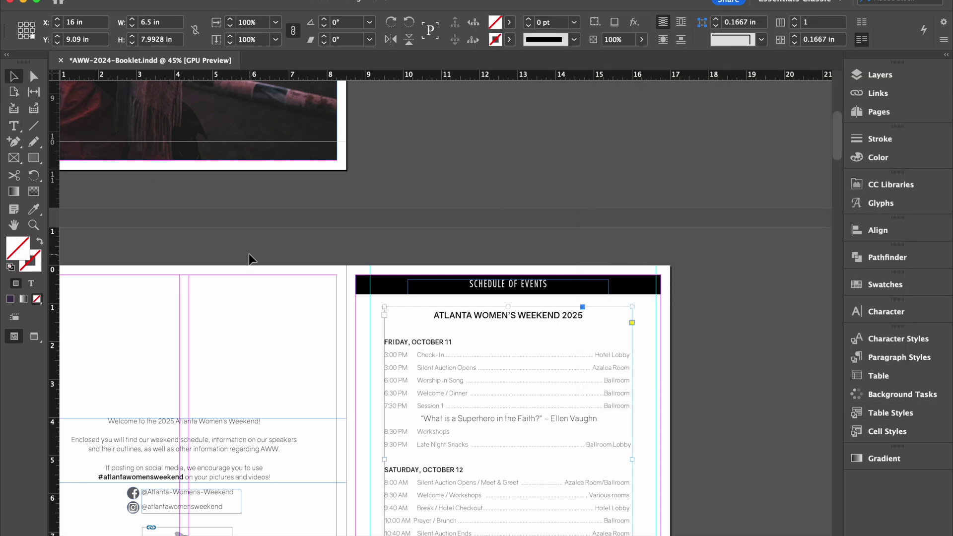
pyautogui.press('super+z')
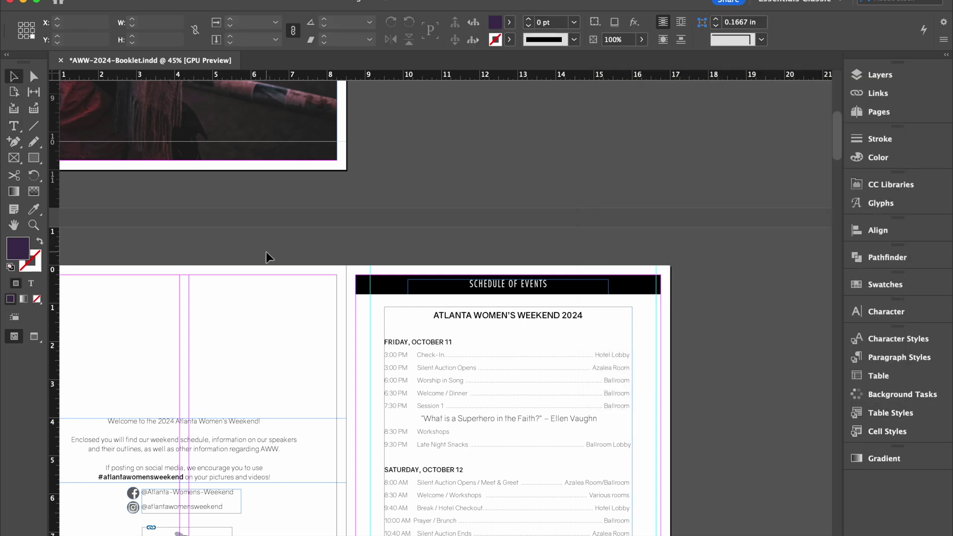
# Step: Reopen Find/Change, check the 2024 search and 2025 replacement fields, then close it
pyautogui.click(119, 1)
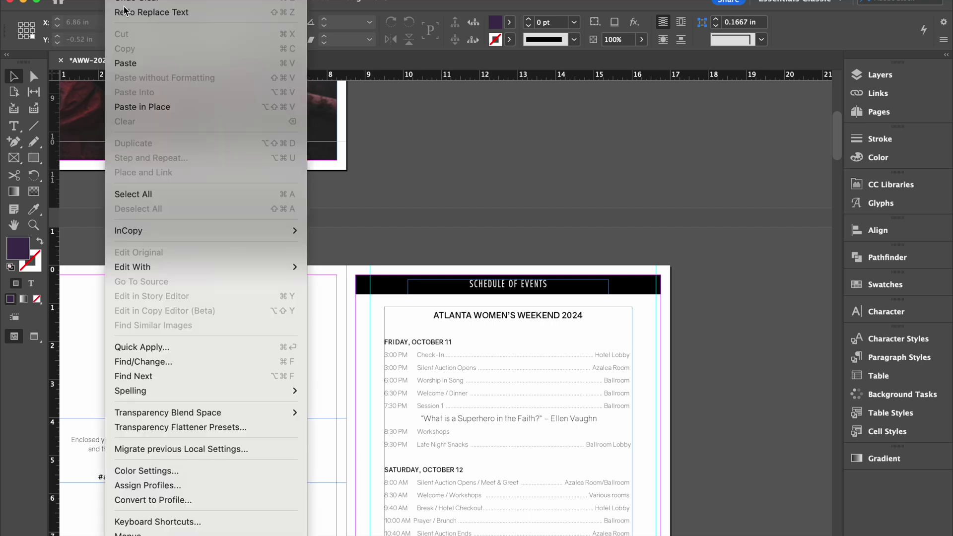
pyautogui.click(188, 362)
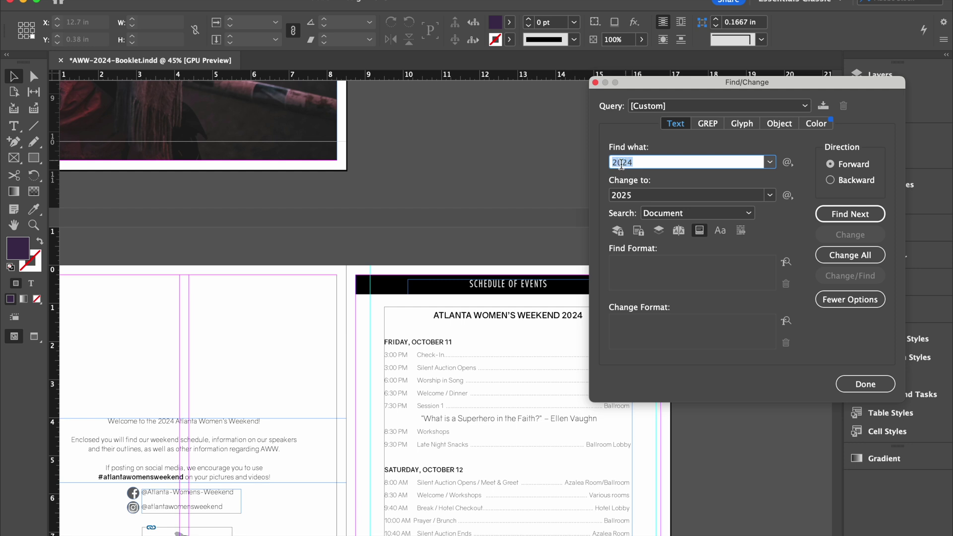
pyautogui.click(641, 163)
pyautogui.click(639, 196)
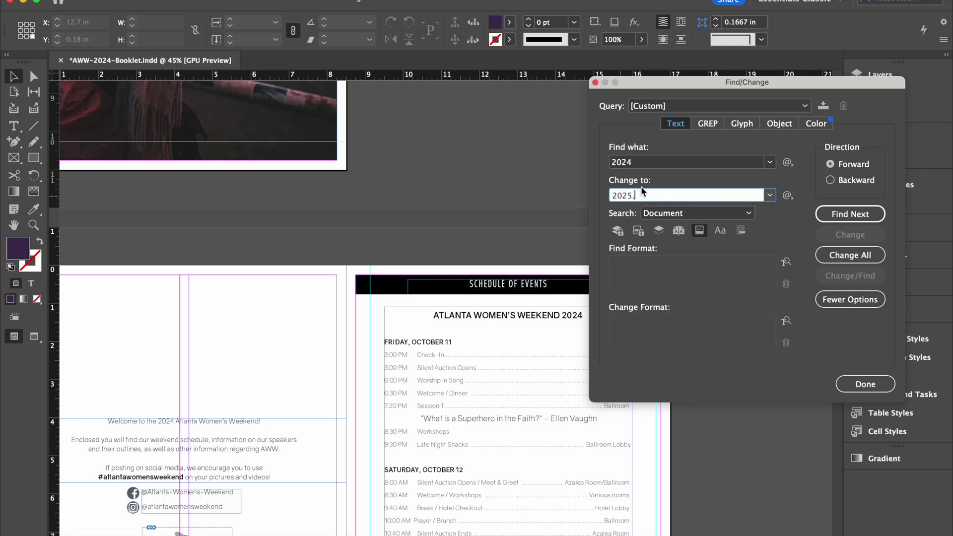
pyautogui.click(631, 164)
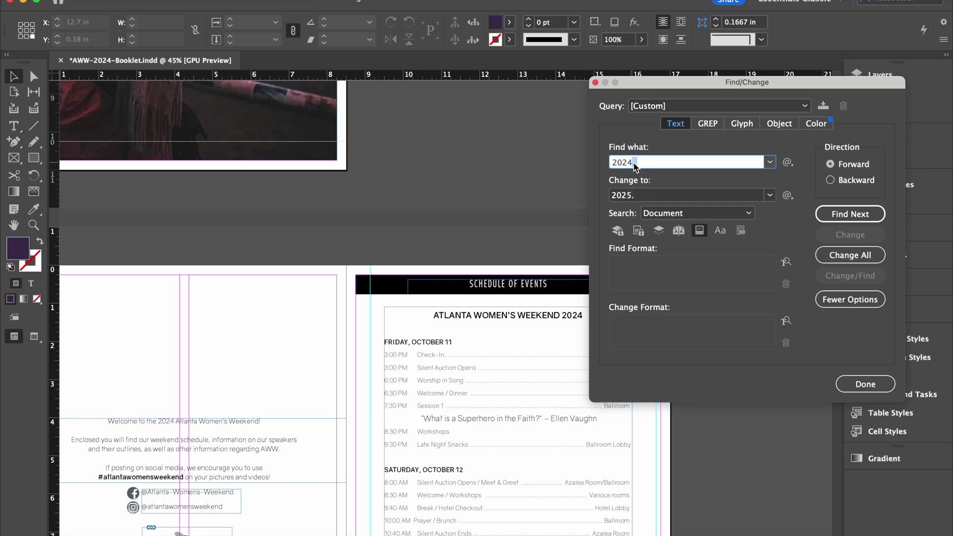
pyautogui.moveTo(633, 164); pyautogui.dragTo(633, 196)
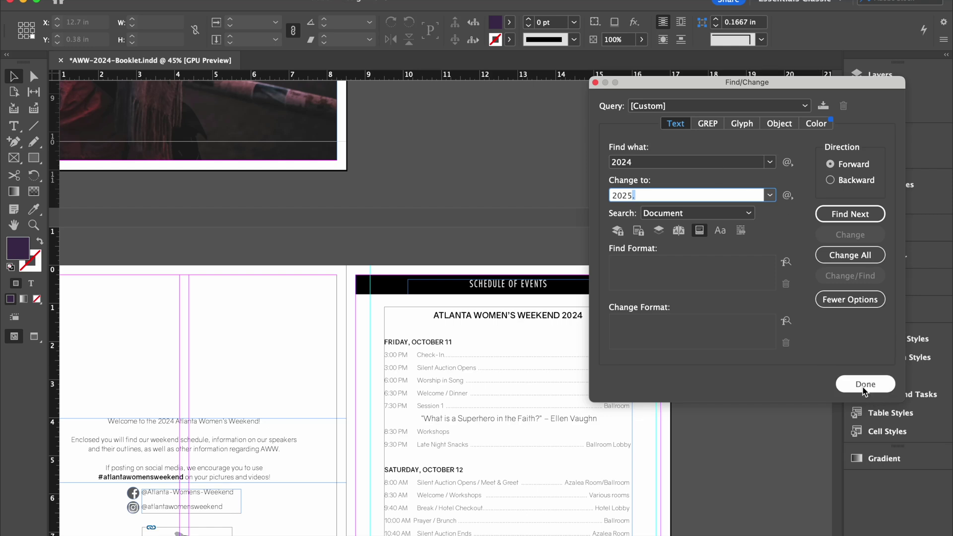
pyautogui.click(864, 386)
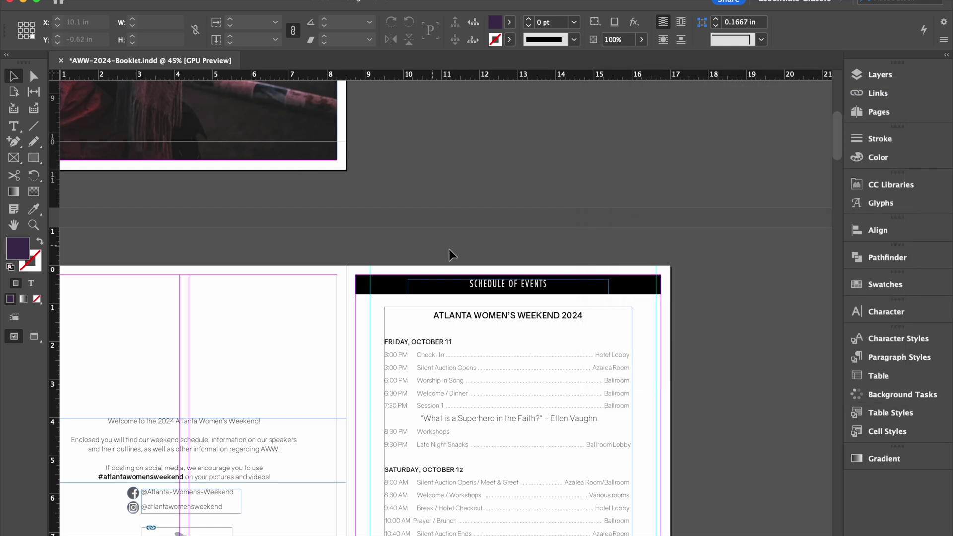
# Step: Scroll down to the Schedule of Events spread and start Find/Replace Font from the Type menu
pyautogui.scroll(-5, 449, 249)
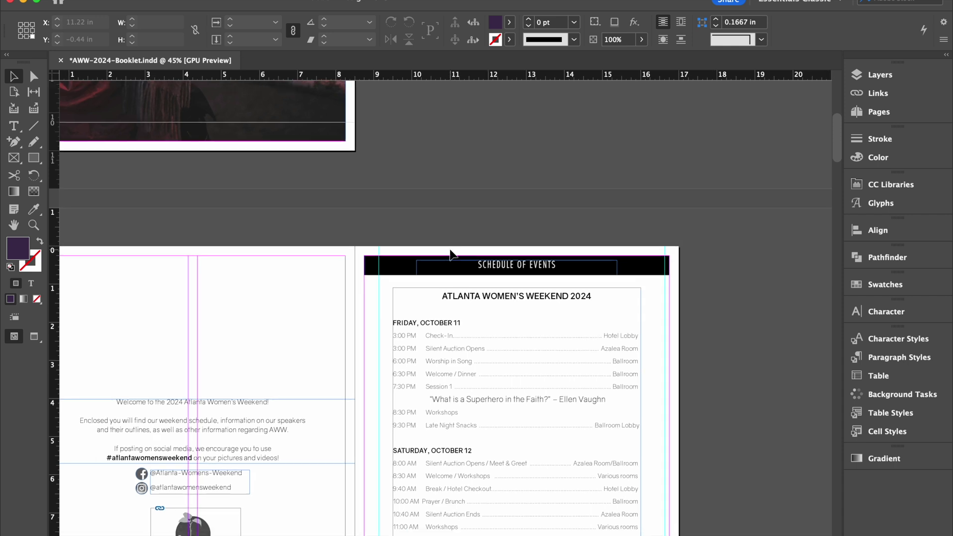
pyautogui.scroll(-2, 451, 252)
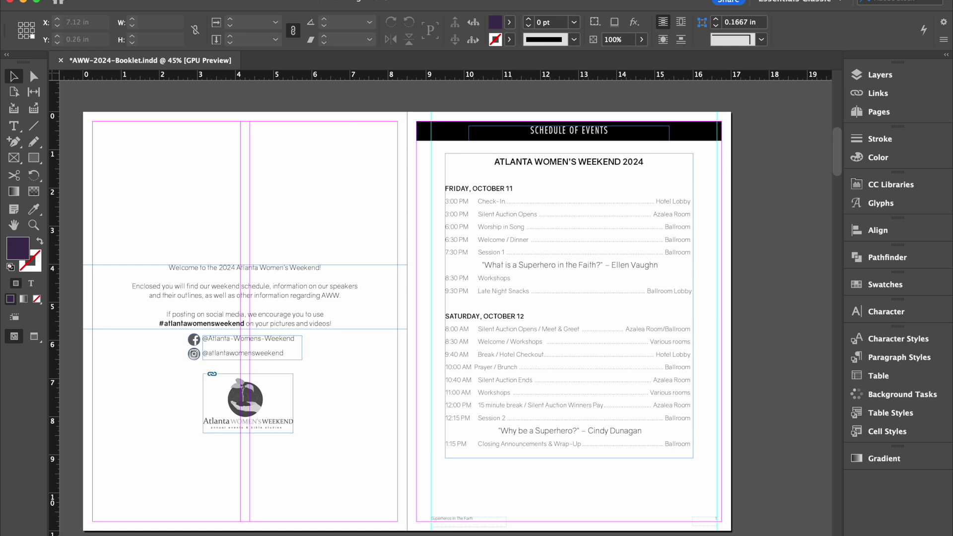
pyautogui.click(191, 0)
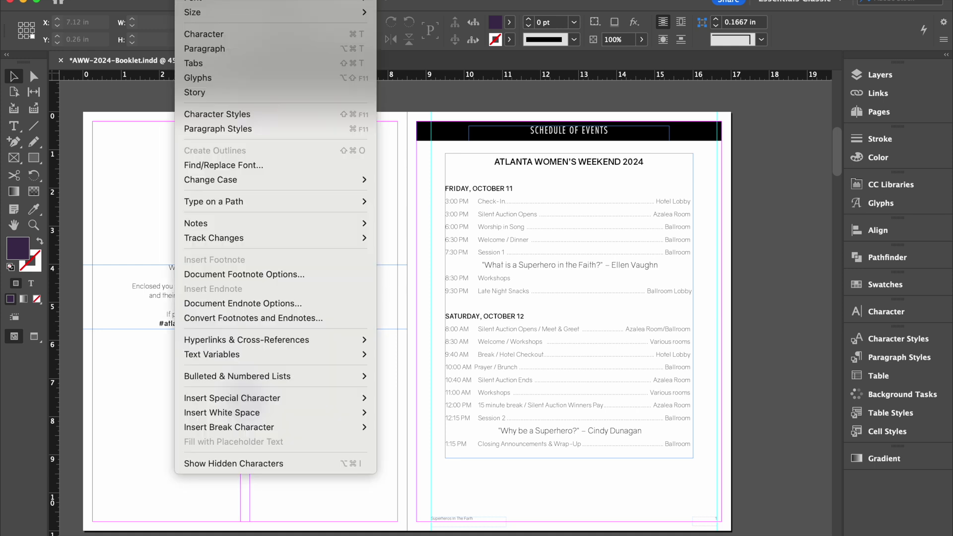
# Step: In Find/Replace Font, select Futura Std Light Condensed and find its first occurrence
pyautogui.click(225, 168)
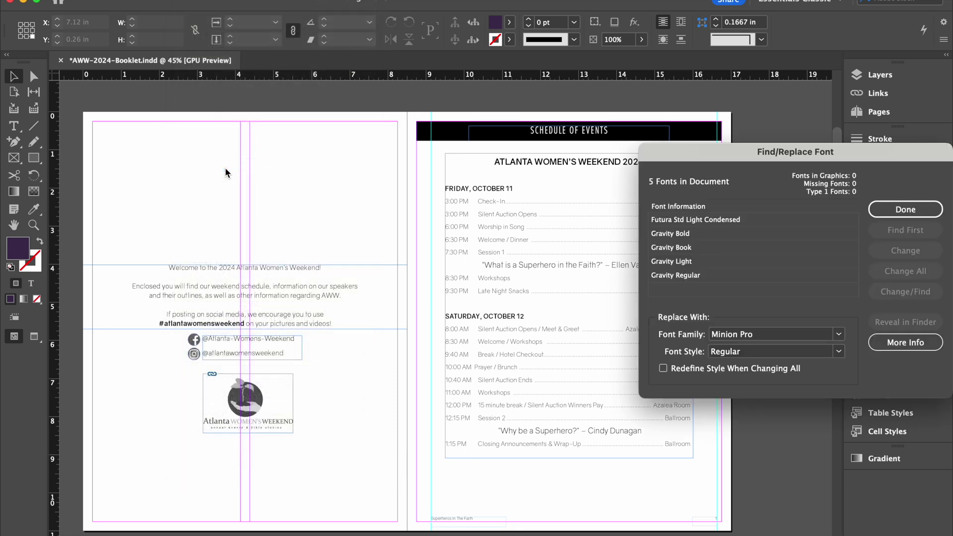
pyautogui.moveTo(682, 148); pyautogui.dragTo(371, 140)
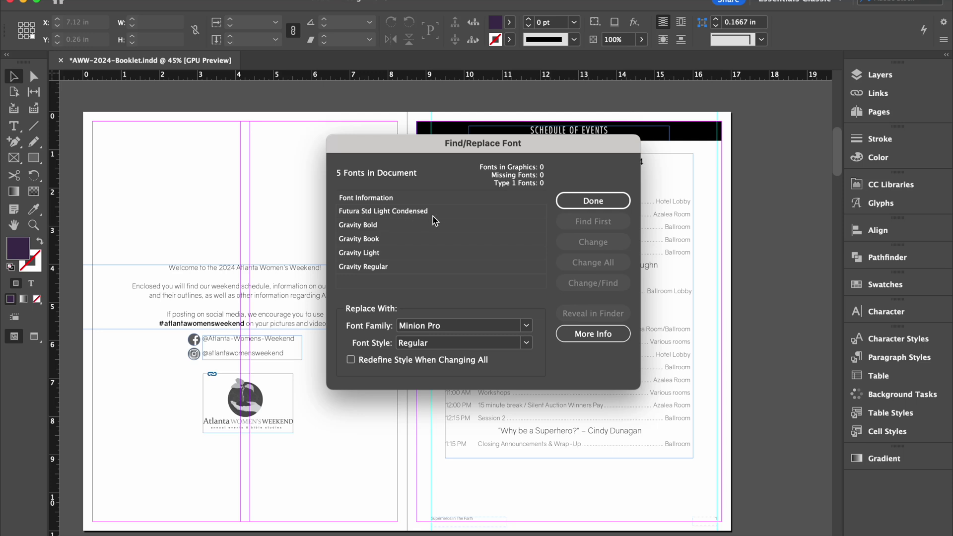
pyautogui.click(380, 212)
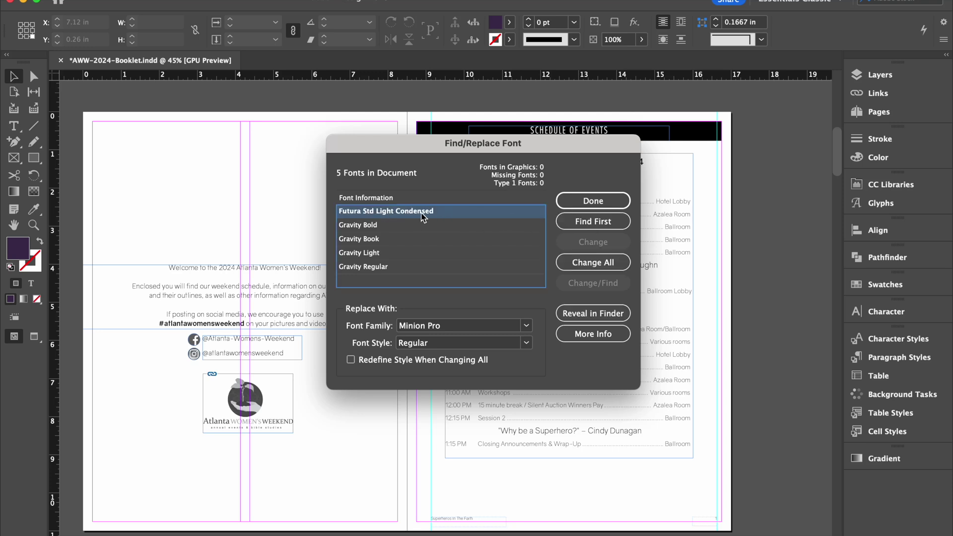
pyautogui.click(573, 225)
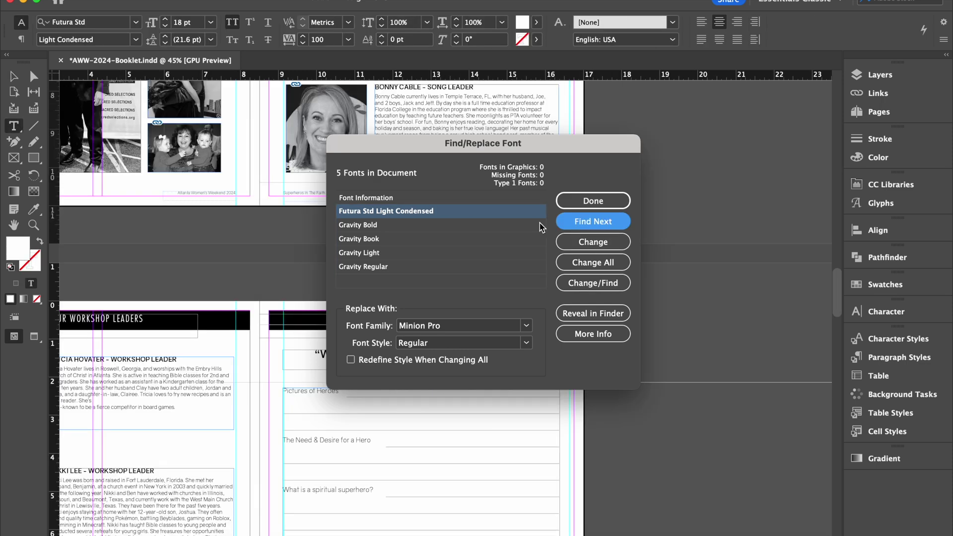
pyautogui.scroll(5, 285, 329)
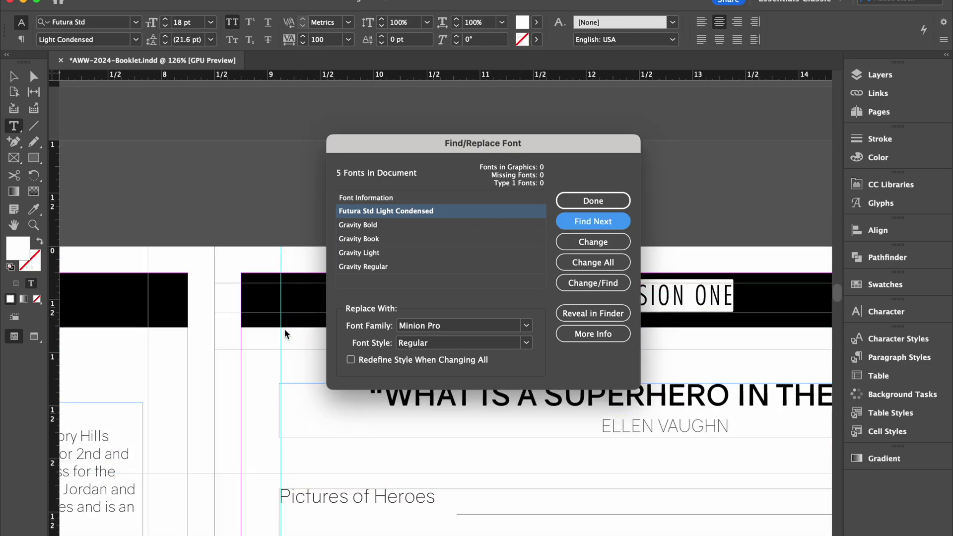
pyautogui.moveTo(464, 142); pyautogui.dragTo(751, 78)
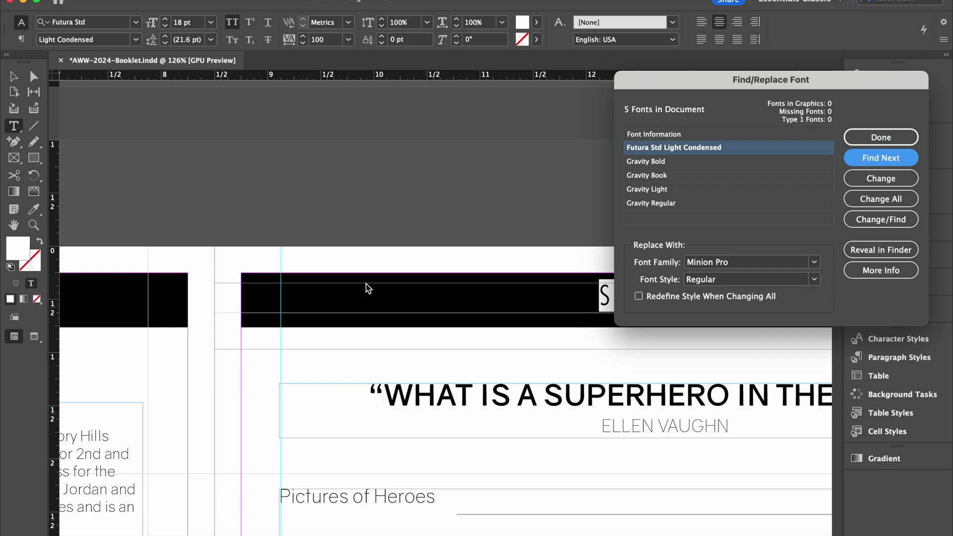
pyautogui.scroll(-4, 444, 290)
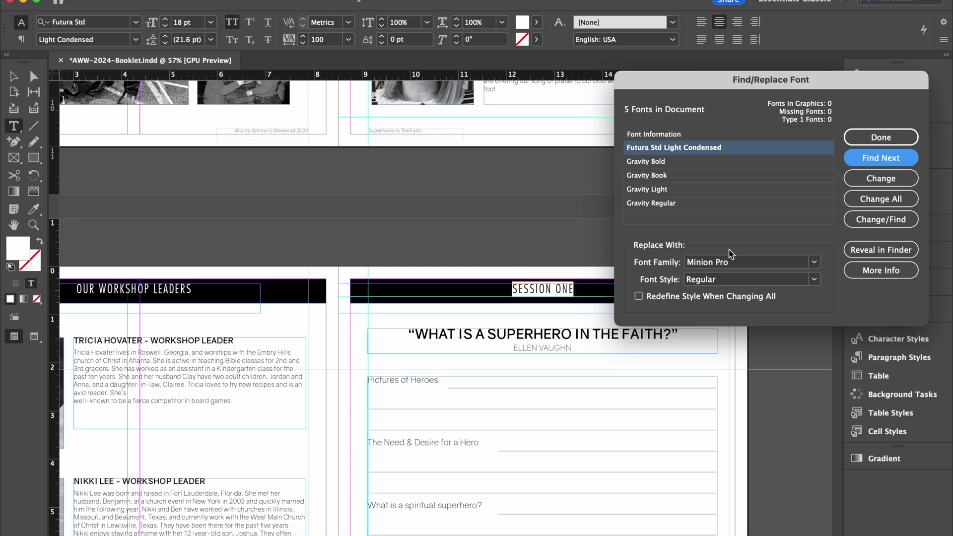
pyautogui.click(817, 264)
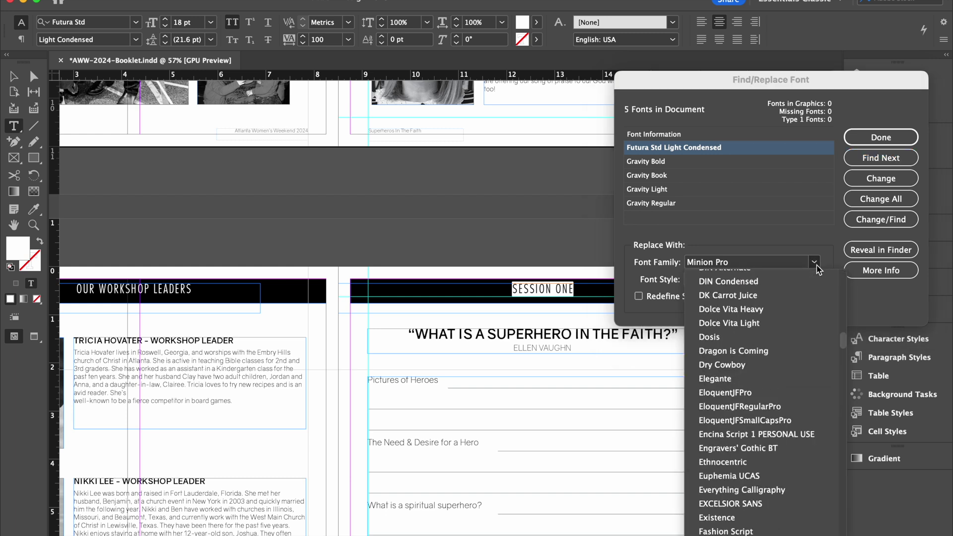
# Step: Set the replacement font to Filmotype Jewel with the Regular style
pyautogui.scroll(-5, 799, 313)
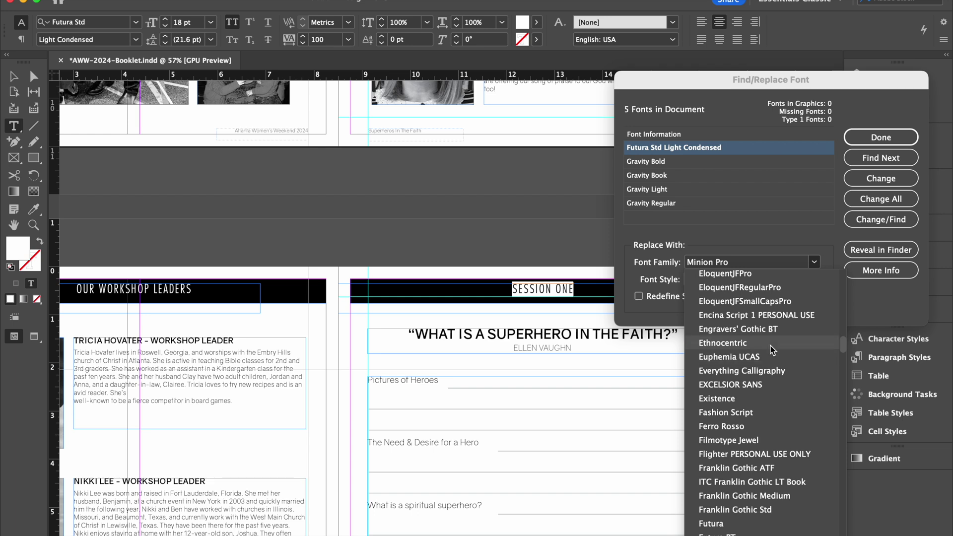
pyautogui.click(730, 440)
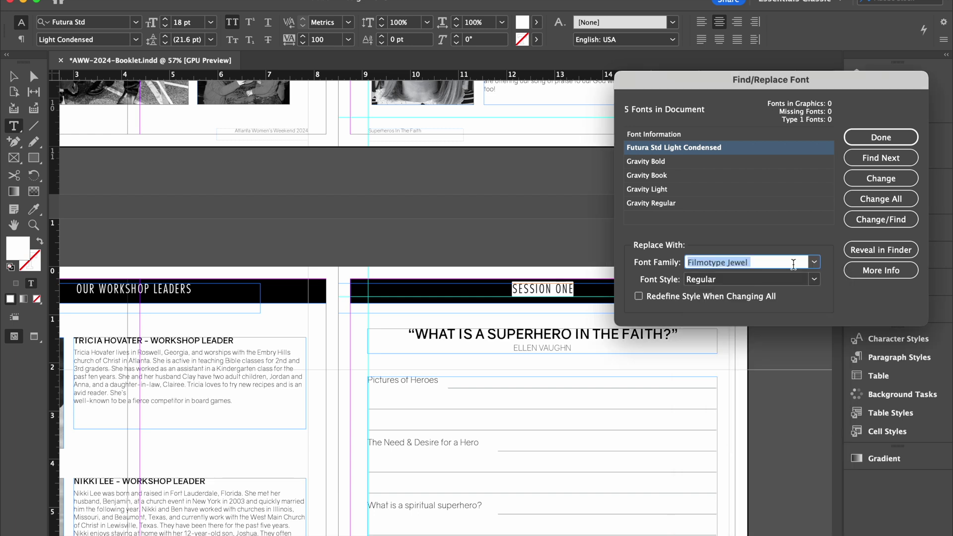
pyautogui.click(814, 279)
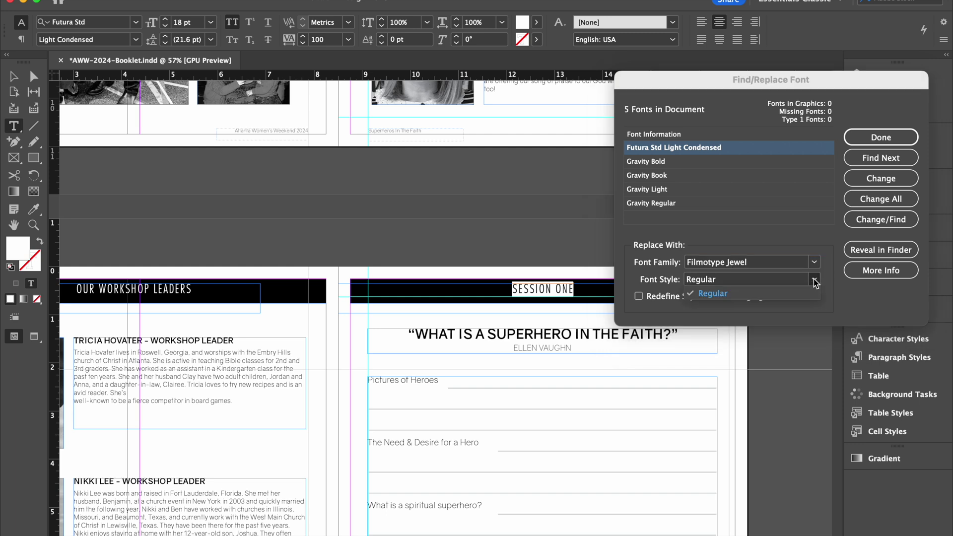
pyautogui.click(710, 293)
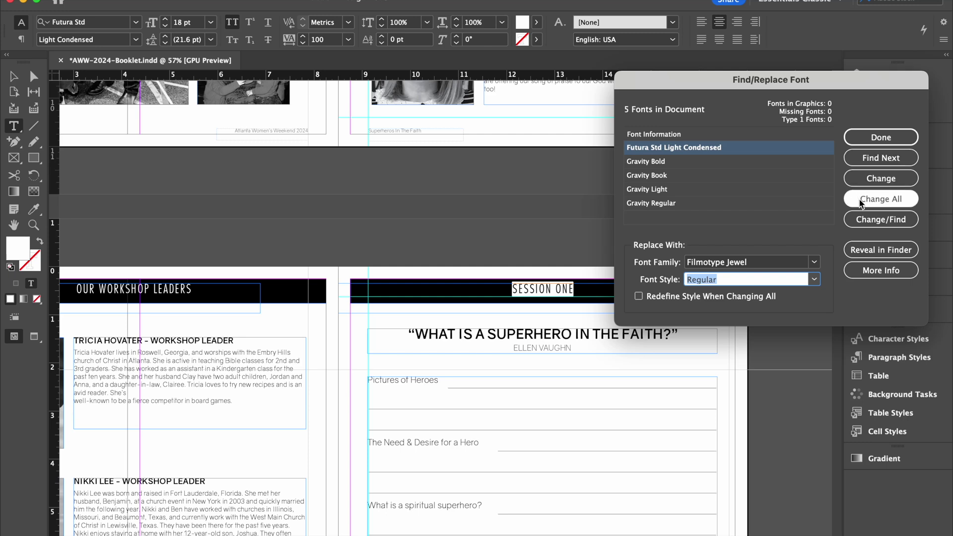
# Step: Change all Futura Std Light Condensed text to Filmotype Jewel and close the dialog
pyautogui.click(861, 200)
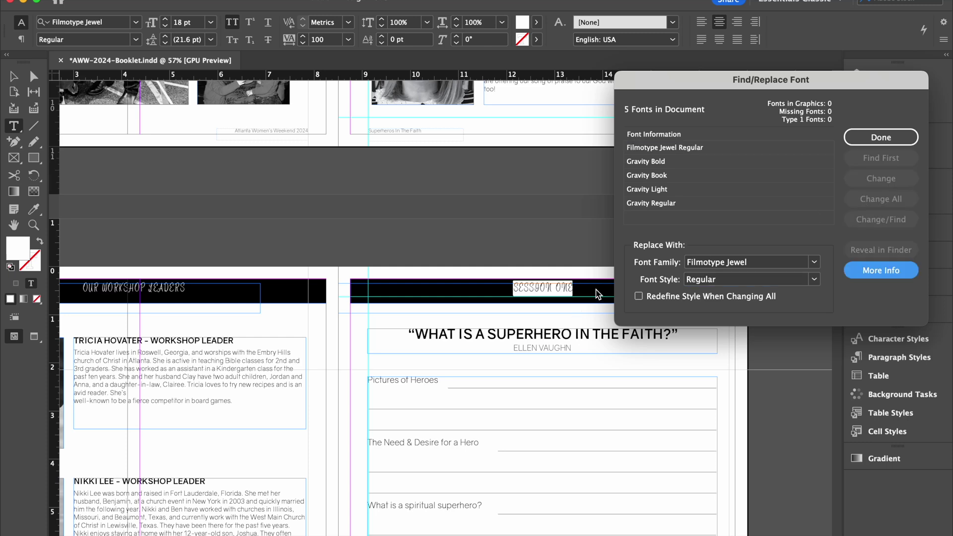
pyautogui.click(850, 135)
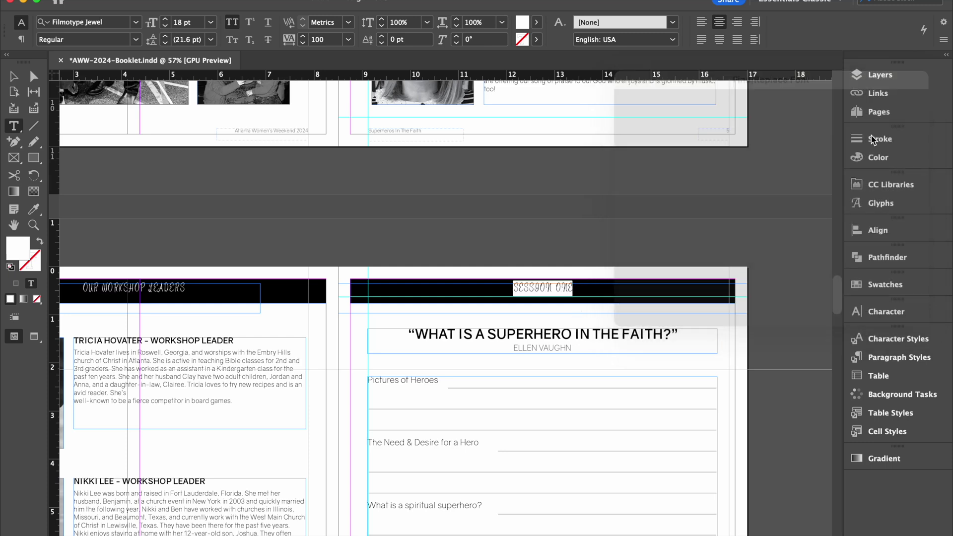
pyautogui.click(554, 286)
# Step: Scroll through the spreads to check the new headings, ending on the cover page
pyautogui.scroll(5, 554, 285)
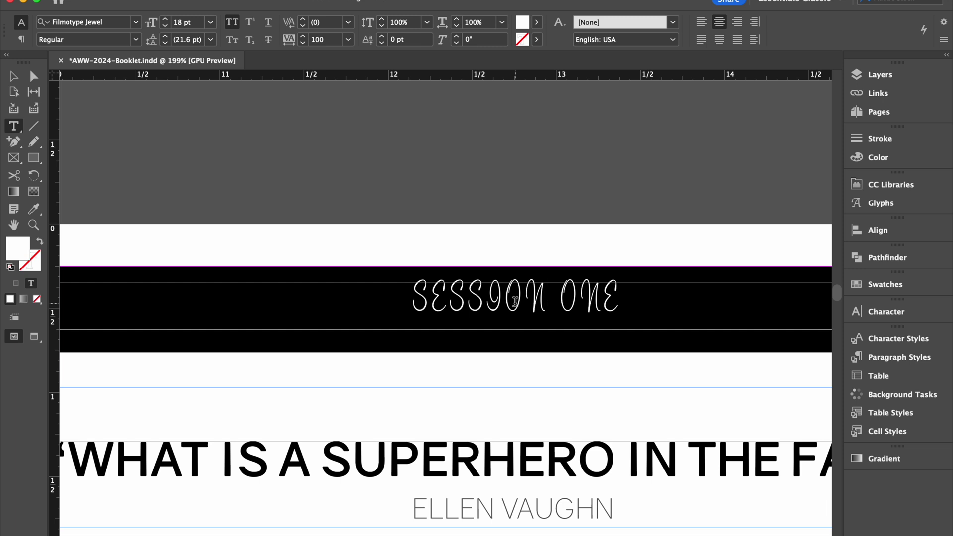
pyautogui.scroll(-4, 515, 302)
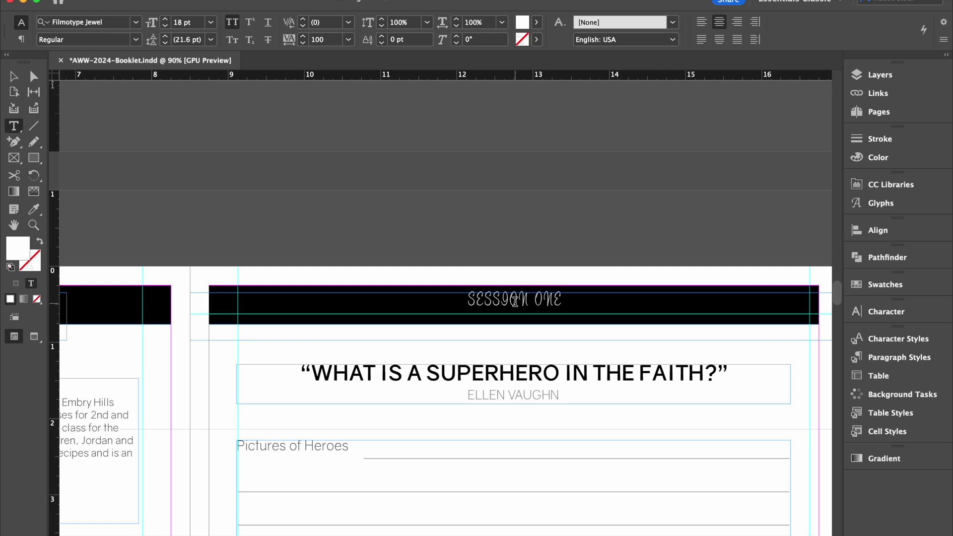
pyautogui.scroll(-4, 515, 300)
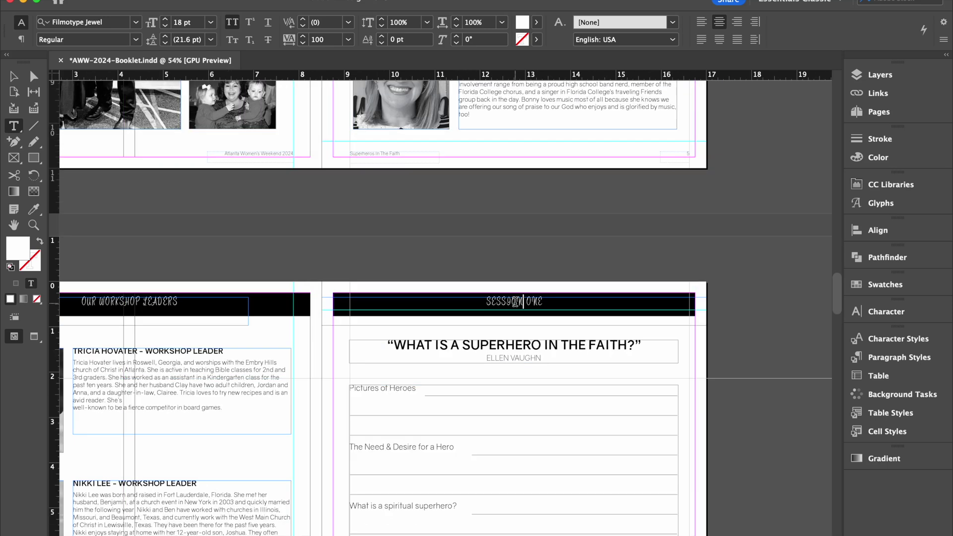
pyautogui.scroll(5, 515, 301)
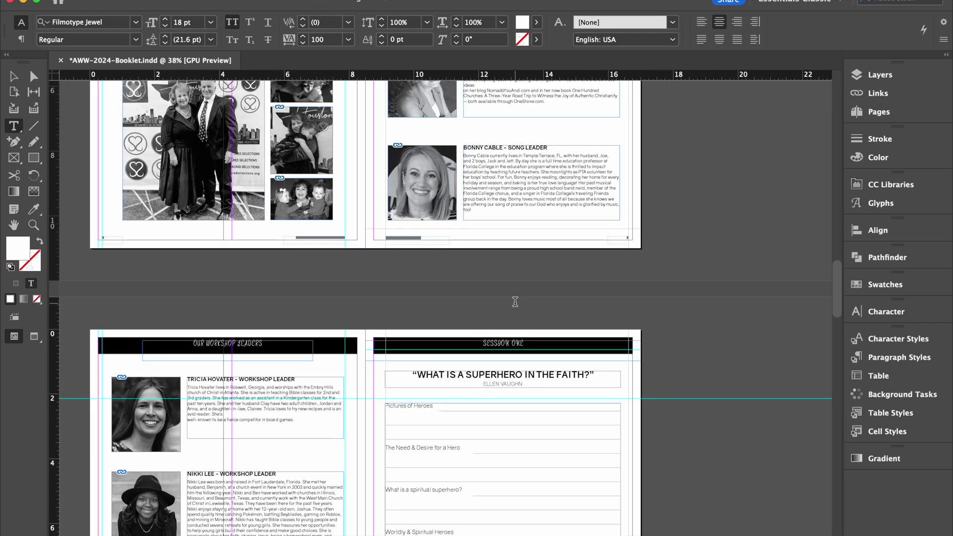
pyautogui.scroll(3, 514, 301)
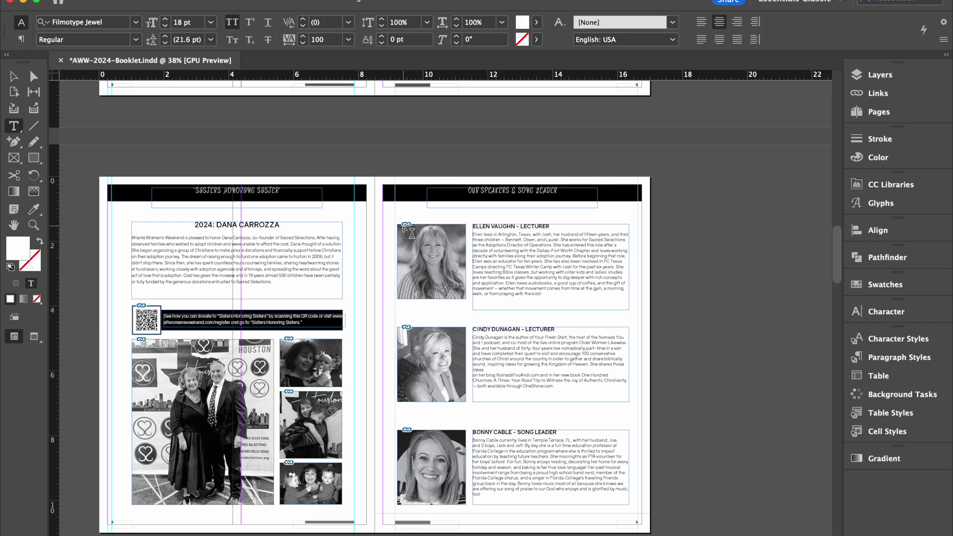
pyautogui.scroll(7, 410, 231)
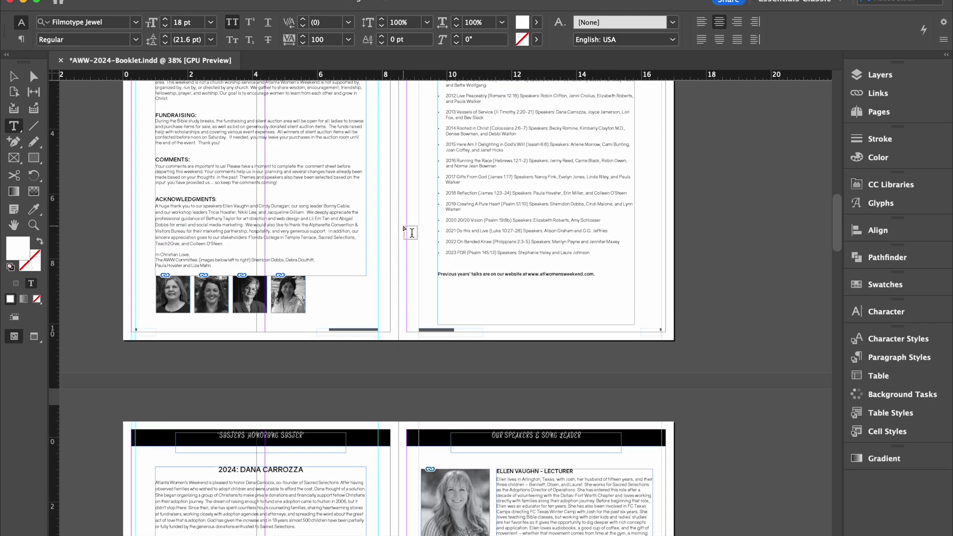
pyautogui.scroll(5, 412, 232)
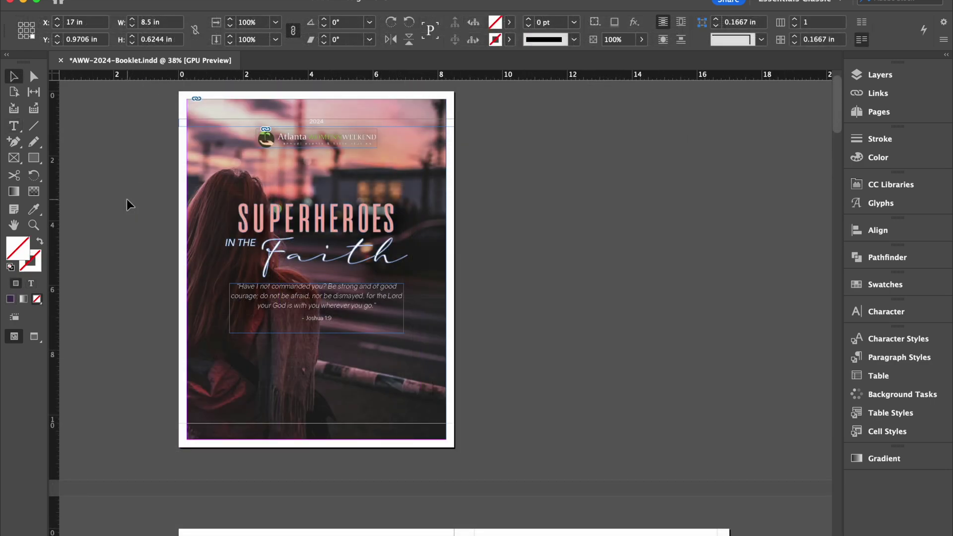
pyautogui.scroll(5, 272, 230)
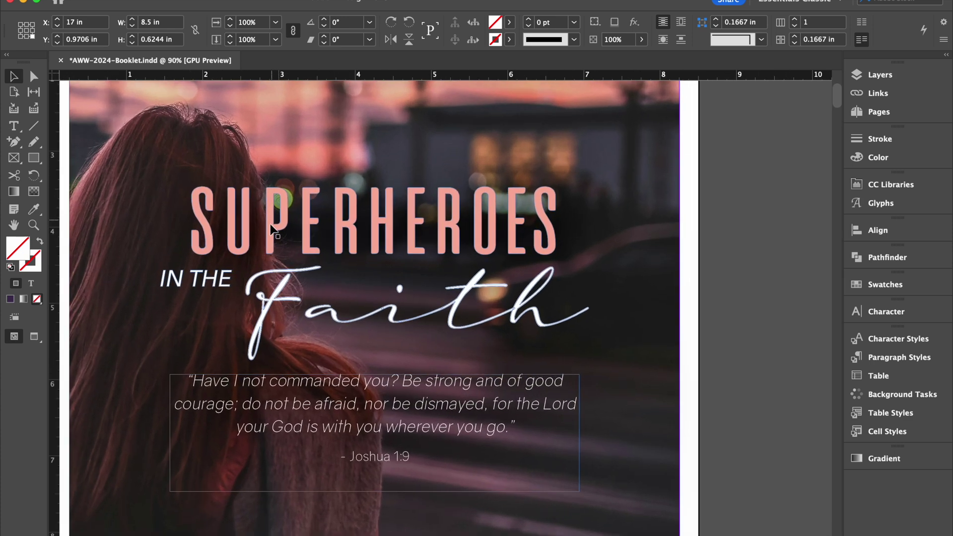
pyautogui.click(272, 229)
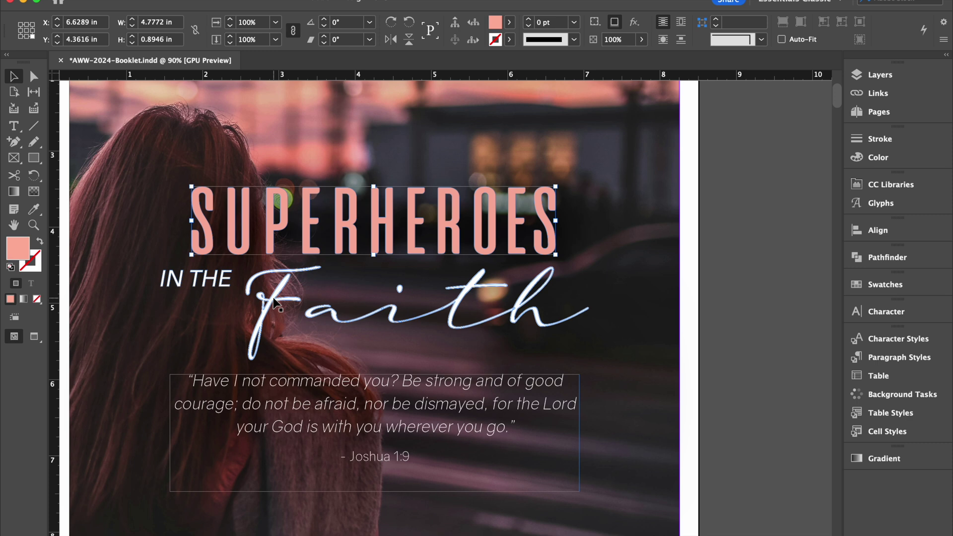
pyautogui.scroll(-3, 275, 301)
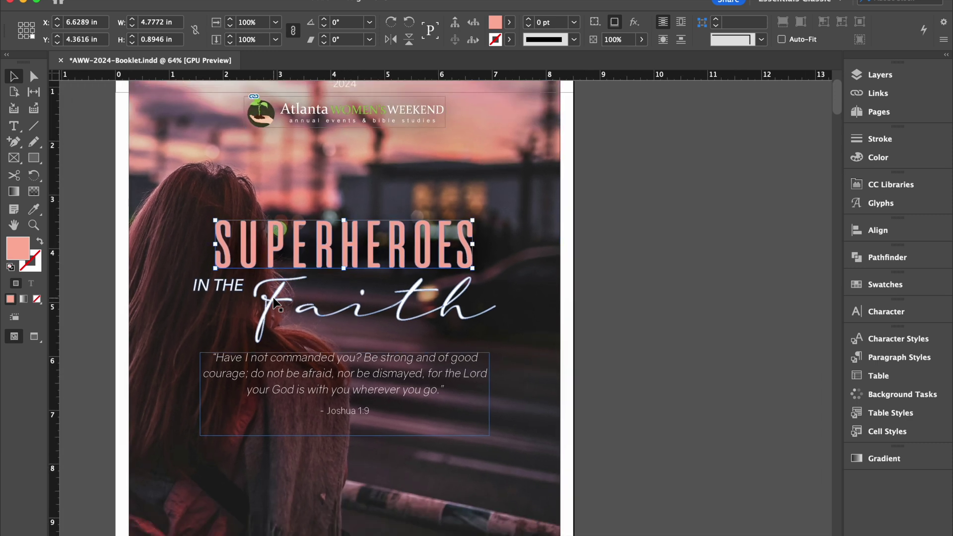
pyautogui.click(745, 296)
pyautogui.scroll(-3, 746, 296)
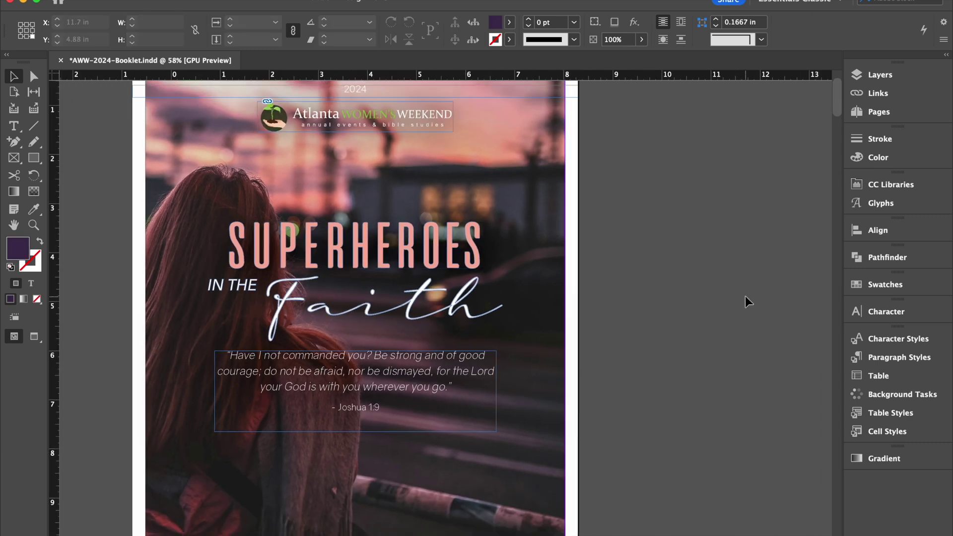
pyautogui.hscroll(1, 673, 308)
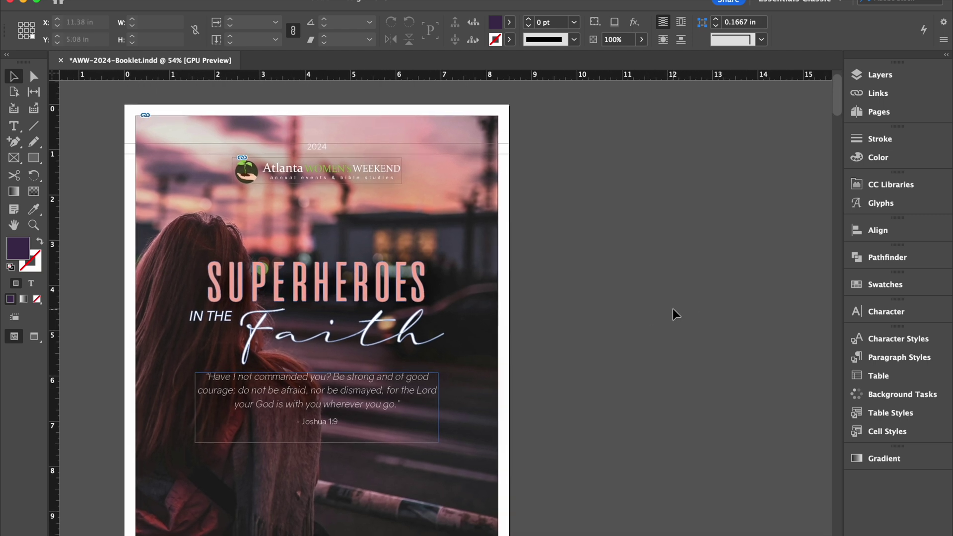